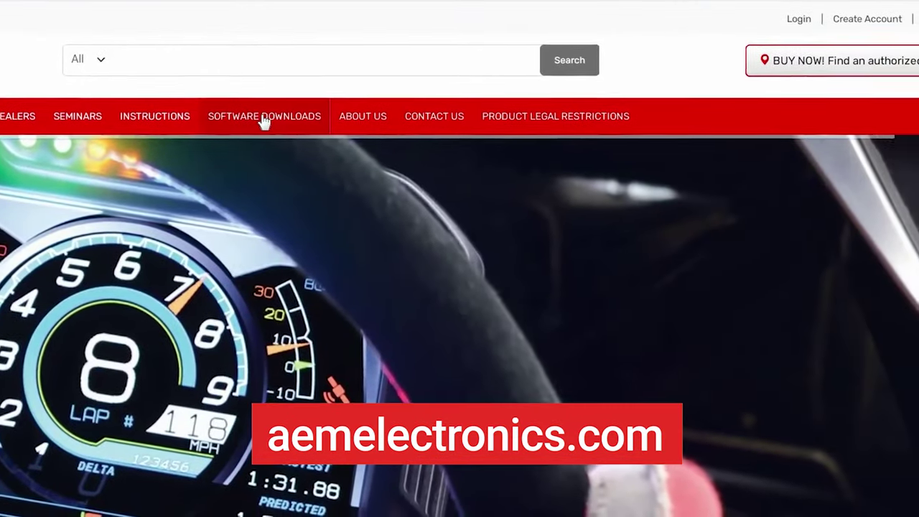
Open the AEM website's software downloads page and look through the listed software.
click(264, 122)
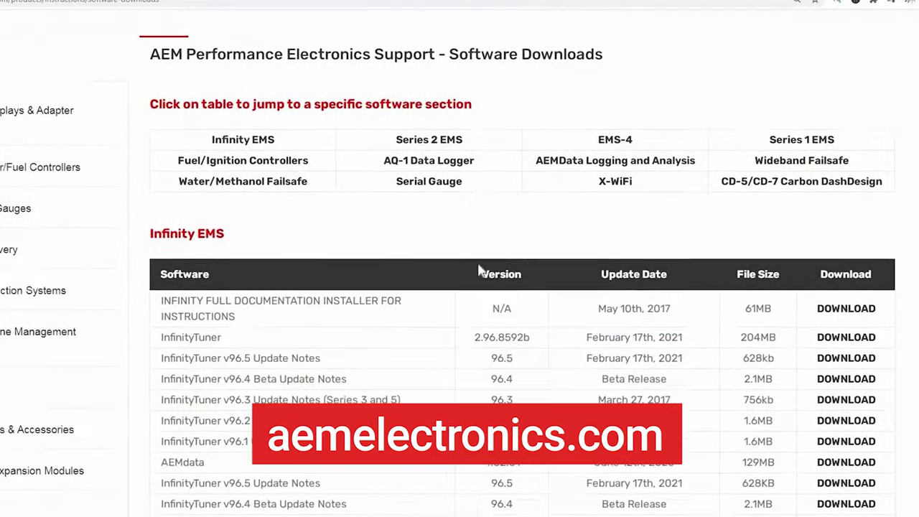
scroll(479, 270, down, 7)
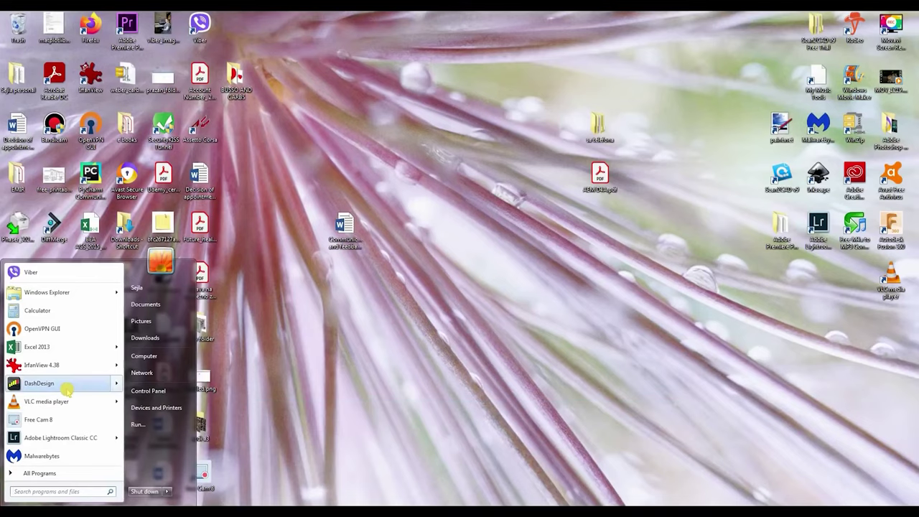
Launch DashDesign, start opening a setup file and browse to the Setups folder.
click(66, 386)
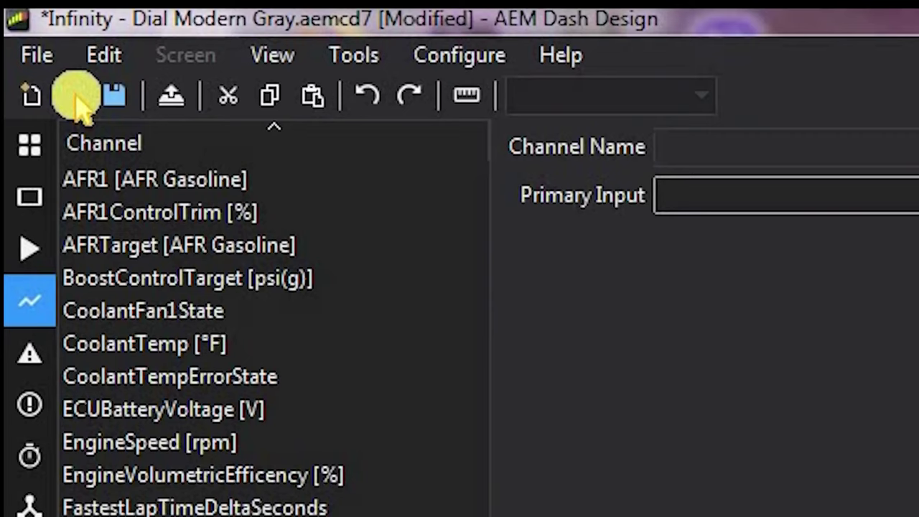
click(75, 98)
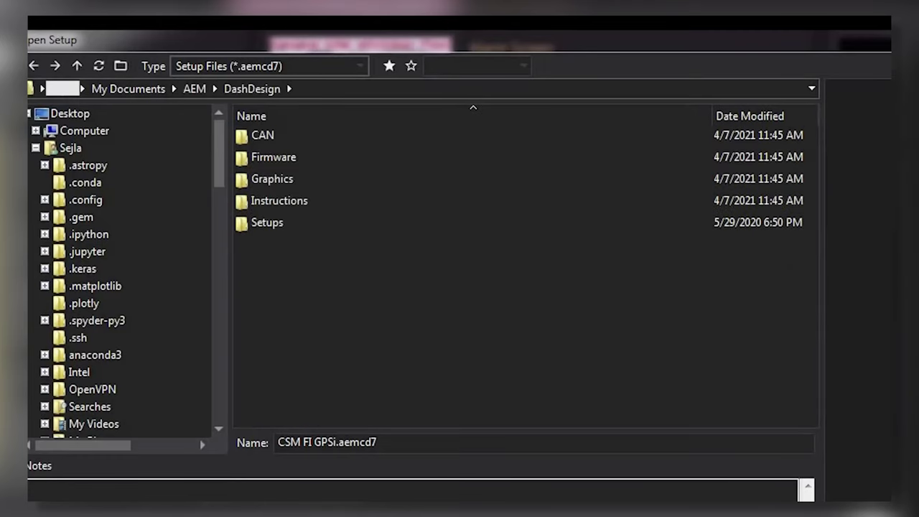
click(263, 135)
key(Down)
key(Down)
key(Down)
key(Down)
key(Return)
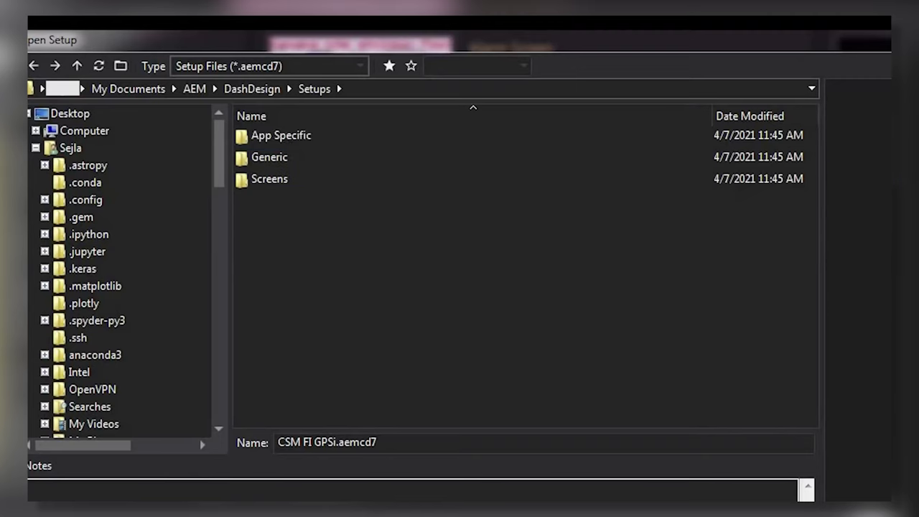
Open the Infinity - Dial Modern Gray.aemcd7 setup from the AEM Infinity folder under App Specific.
key(Down)
key(Return)
drag(811, 209, 610, 158)
double_click(294, 200)
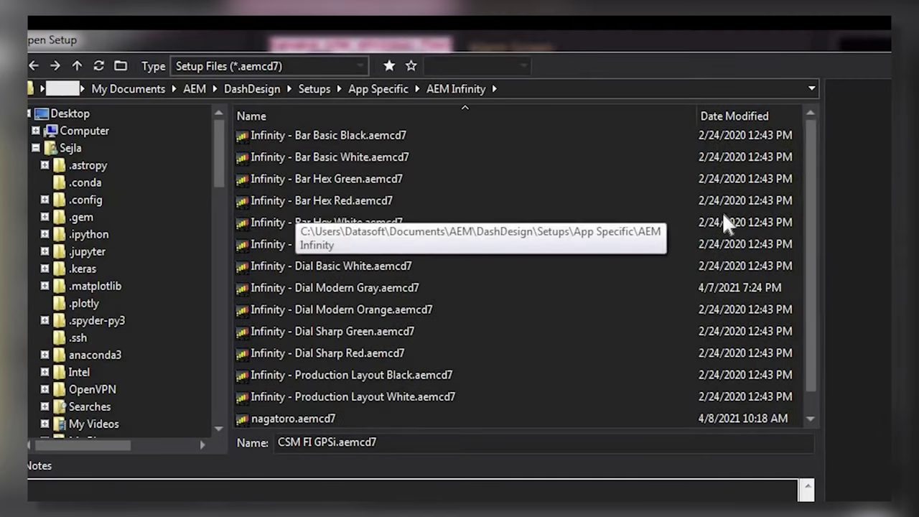
double_click(363, 289)
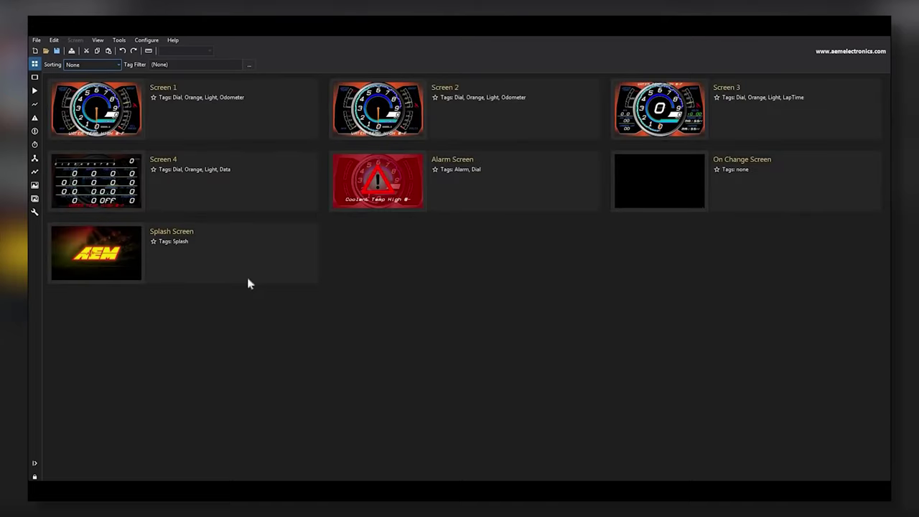
Open Screen 1 for editing and delete every element in its gauge structure to leave a blank layout.
double_click(167, 115)
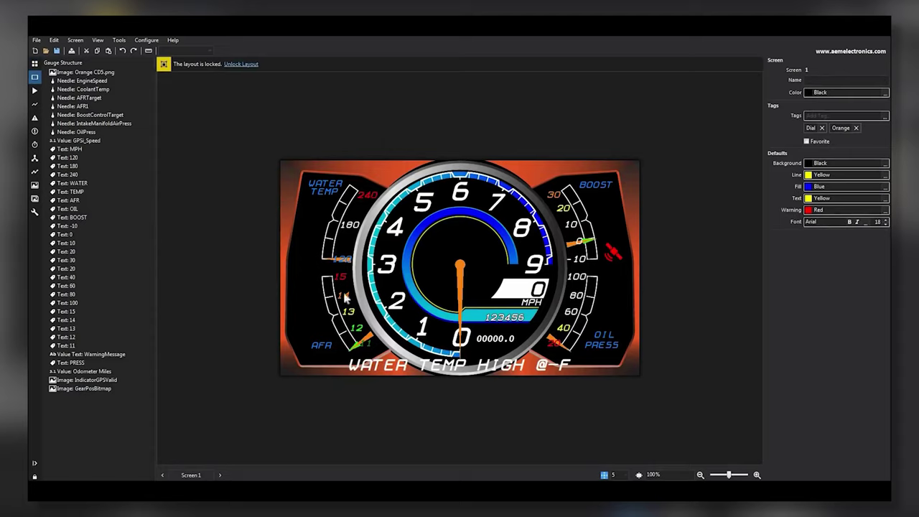
click(68, 74)
key(Delete)
key(Delete)
key(Delete)
key(Delete)
key(Delete)
key(Delete)
key(Delete)
key(Delete)
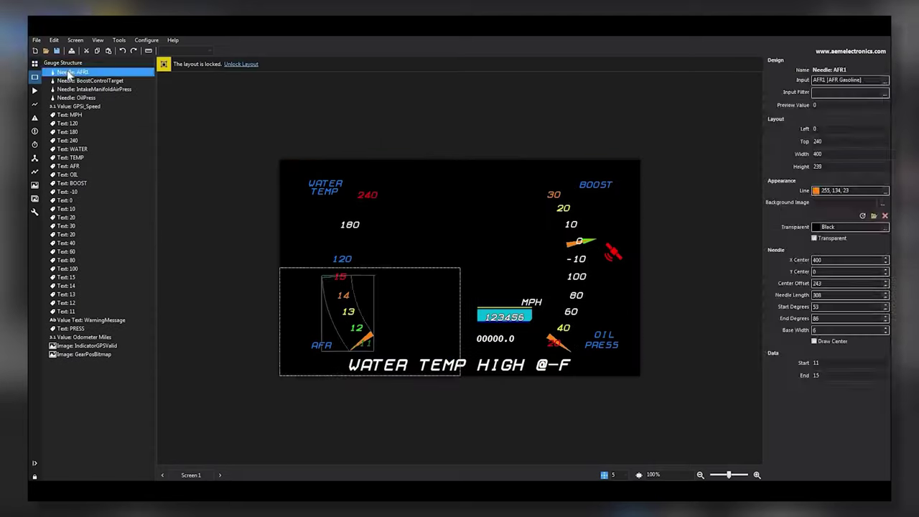
key(Delete)
key(Delete)
key(Delete)
key(Delete)
key(Delete)
key(Delete)
key(Delete)
key(Delete)
key(Delete)
key(Delete)
key(Delete)
key(Delete)
key(Delete)
key(Delete)
key(Delete)
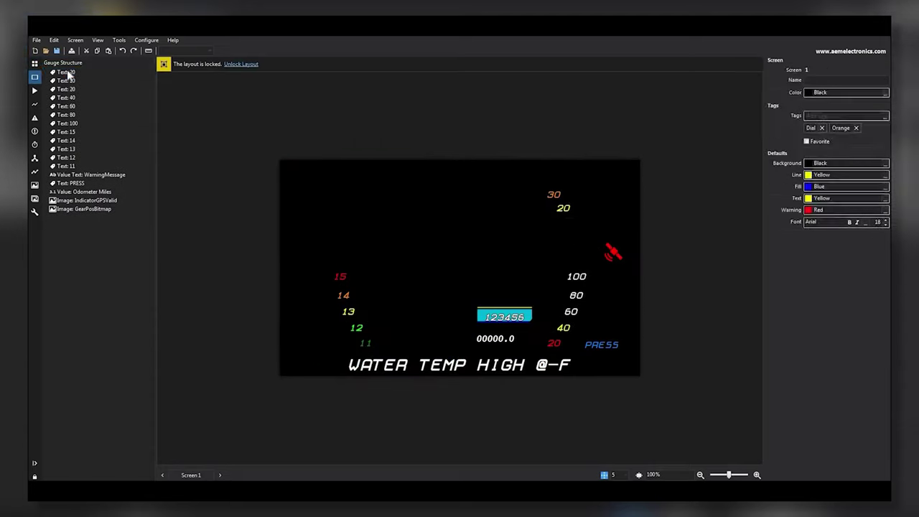
key(Delete)
key(Delete)
key(Delete)
key(Delete)
key(Delete)
key(Delete)
key(Delete)
key(Delete)
key(Delete)
key(Delete)
key(Delete)
key(Delete)
key(Delete)
key(Delete)
key(Delete)
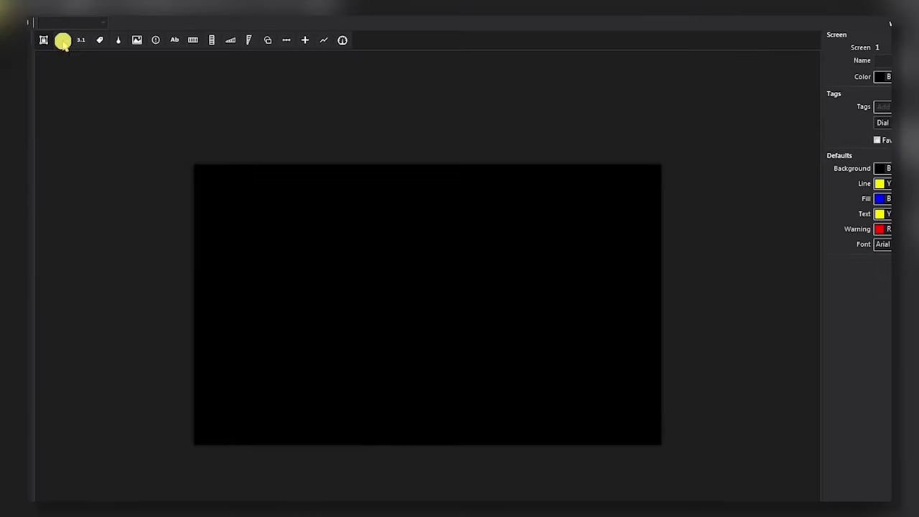
Add a bar tachometer to the empty screen and stretch it to about 680 wide by 225 high.
click(62, 41)
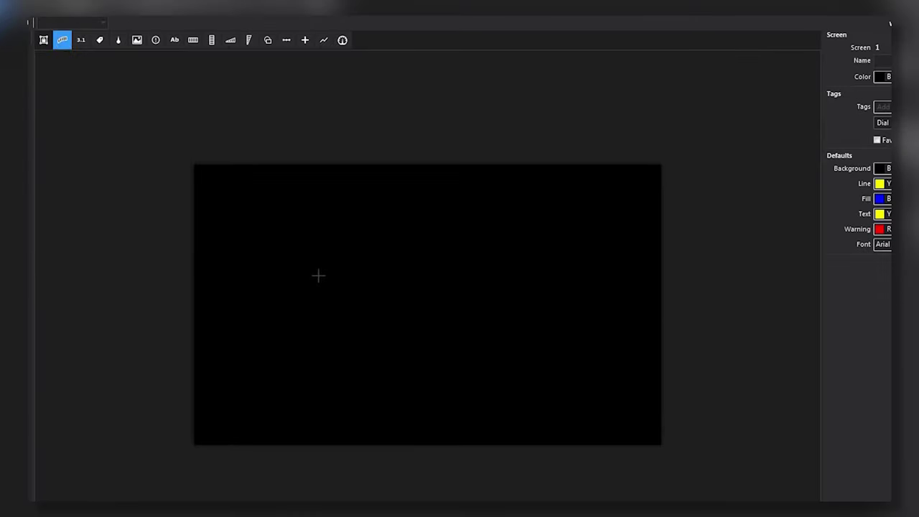
click(225, 222)
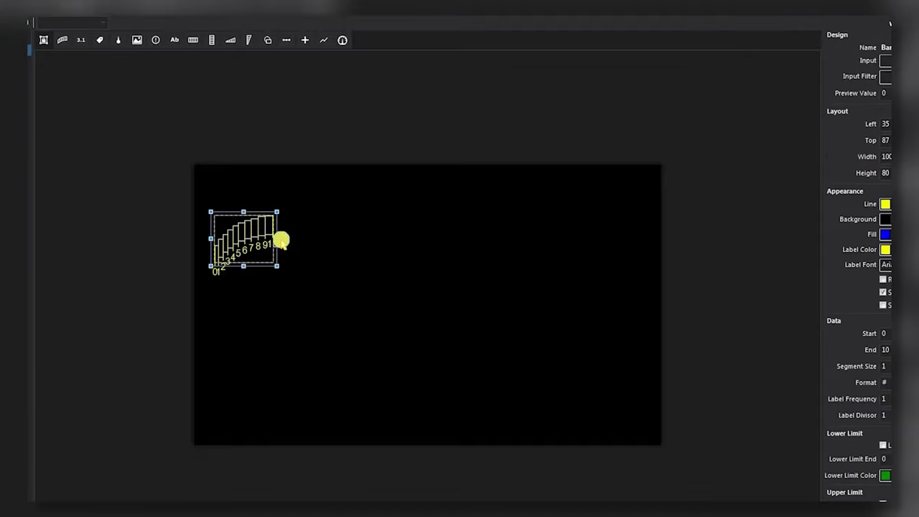
drag(275, 239, 603, 258)
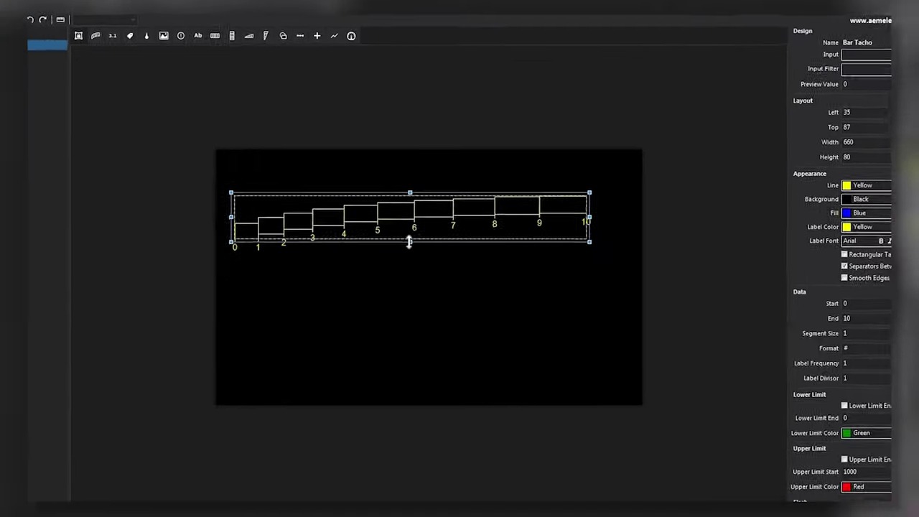
drag(407, 266, 407, 338)
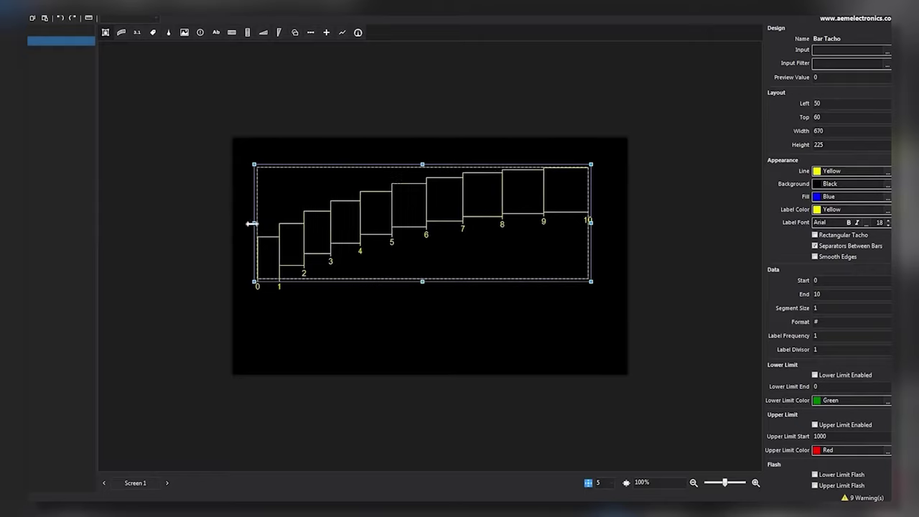
drag(457, 256, 460, 257)
Enable smooth edges on the bar tachometer and set its line color to Orchid and fill color to AliceBlue.
click(821, 257)
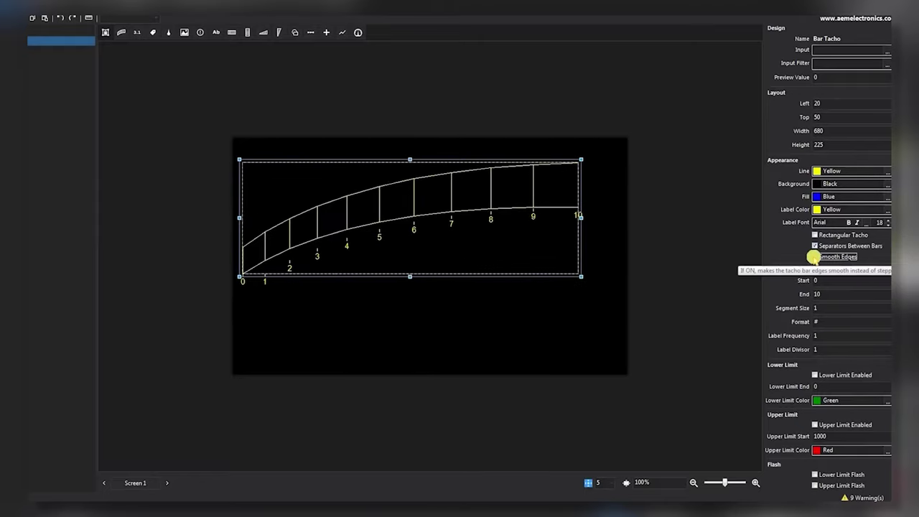
click(887, 170)
click(783, 394)
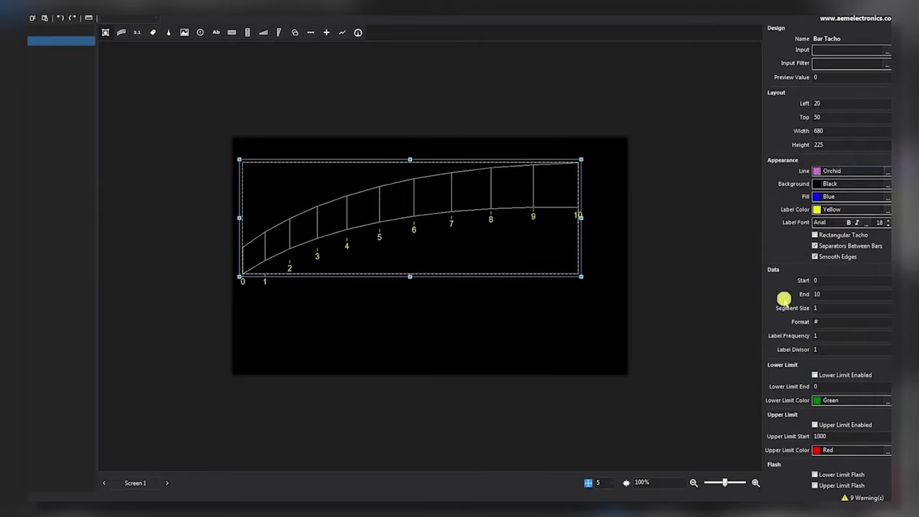
click(887, 197)
click(888, 55)
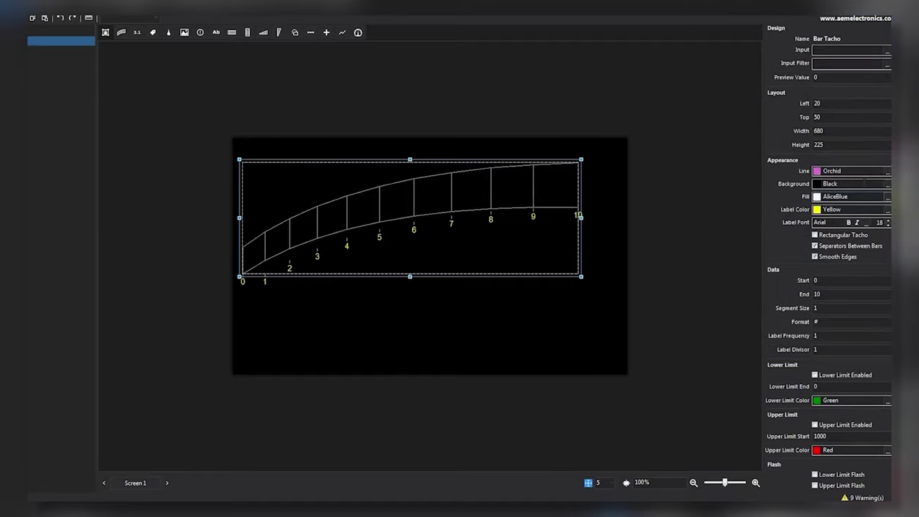
Set the tachometer's background to BlueViolet and its label font to Orange Blossom, bold, size 46.
click(887, 185)
double_click(759, 164)
text(or)
key(Return)
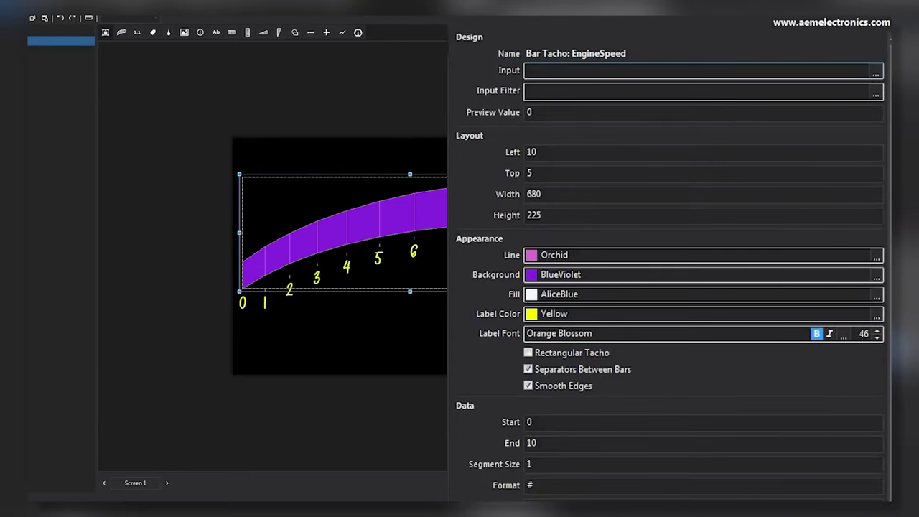
Assign the EngineSpeed [rpm] channel as the bar tachometer's input.
drag(811, 495, 699, 189)
drag(787, 252, 787, 287)
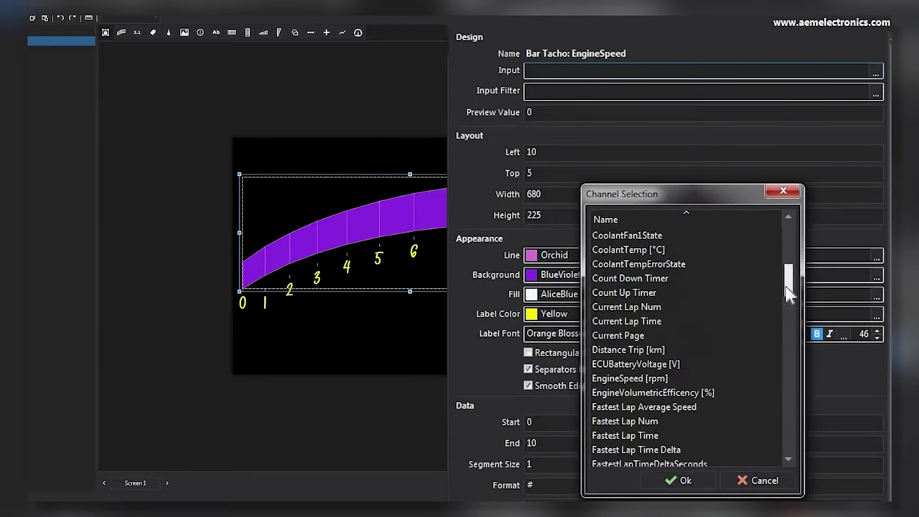
click(629, 378)
click(678, 480)
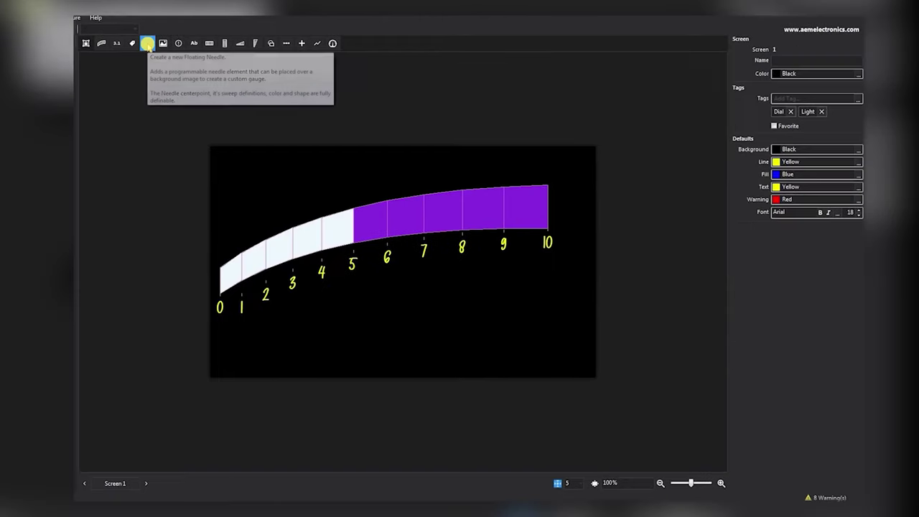
Add a floating needle below the tachometer's high end and assign the AFR1 [AFR Gasoline] channel to it.
click(148, 42)
click(517, 320)
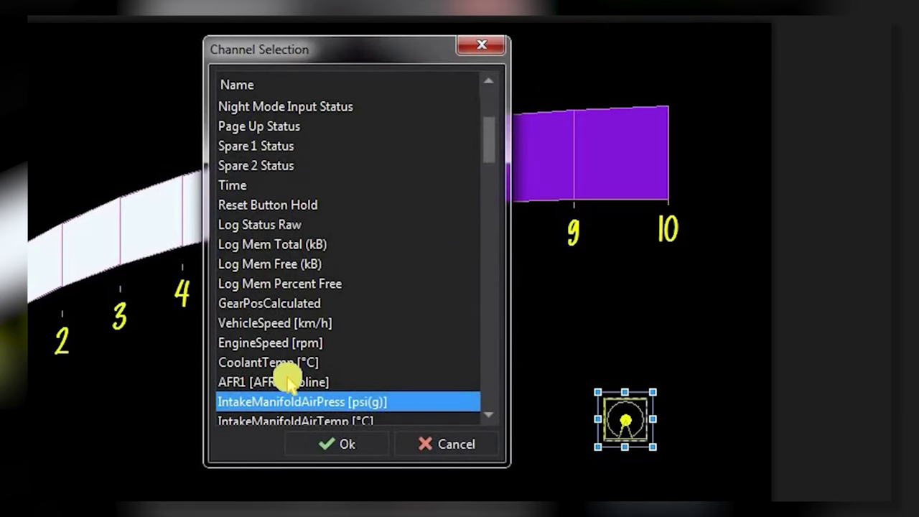
click(287, 380)
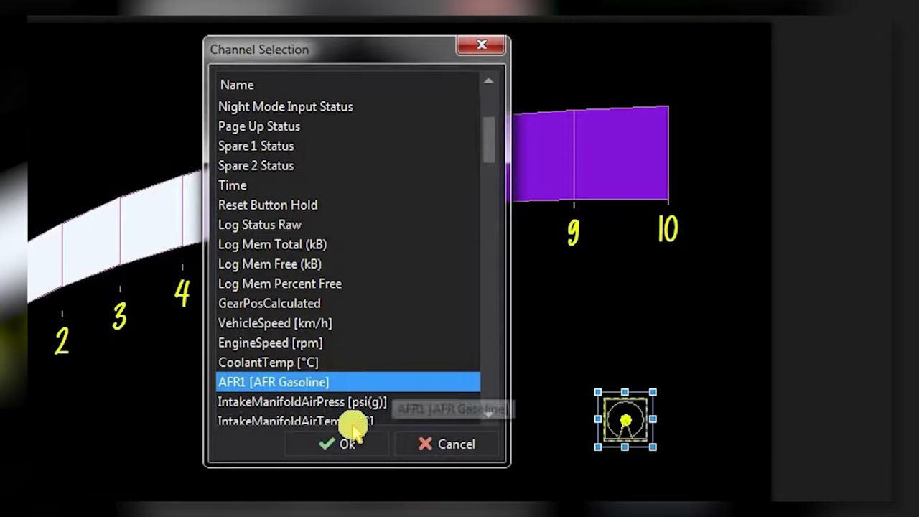
click(366, 439)
Set the AFR1 needle's sweep to start at 0 degrees and end at 180 degrees.
text(0)
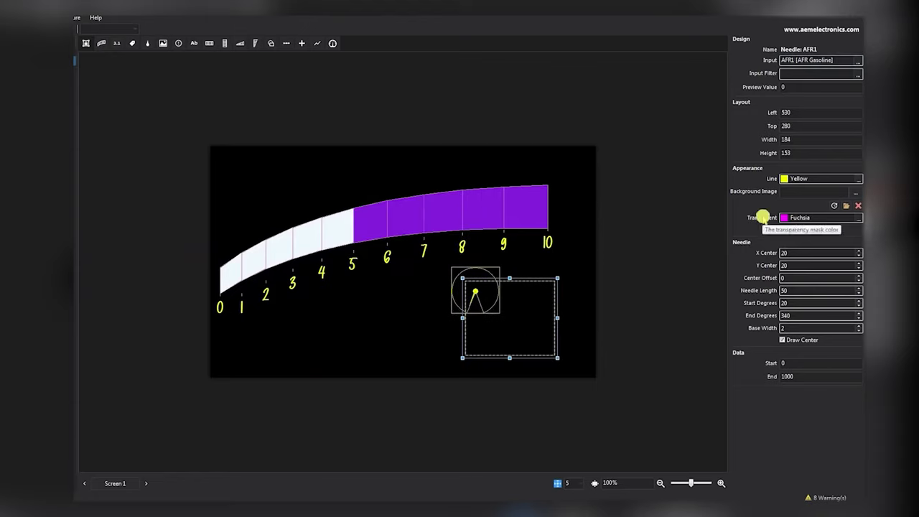
key(Tab)
key(Tab)
text(180)
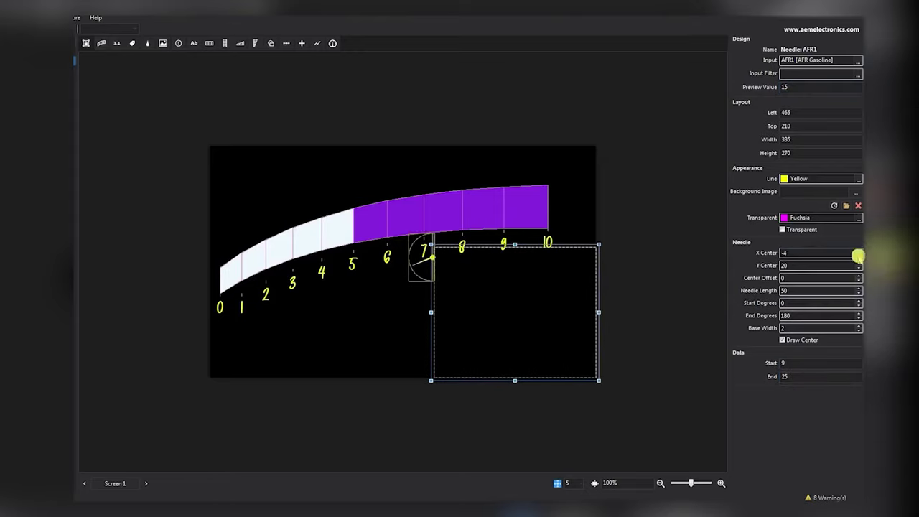
Set the needle's X center to 330, Y center to 200 and needle length to 100.
double_click(854, 252)
text(300)
key(Tab)
text(250)
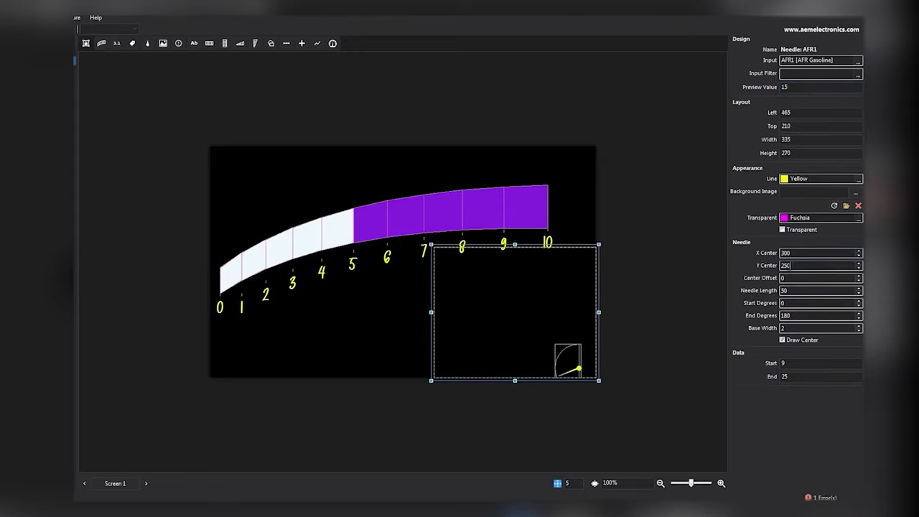
double_click(785, 266)
text(200)
double_click(785, 289)
text(200)
double_click(785, 253)
text(330)
Give the needle a transparent background with a MediumTurquoise mask color and set its base width to 25.
click(782, 230)
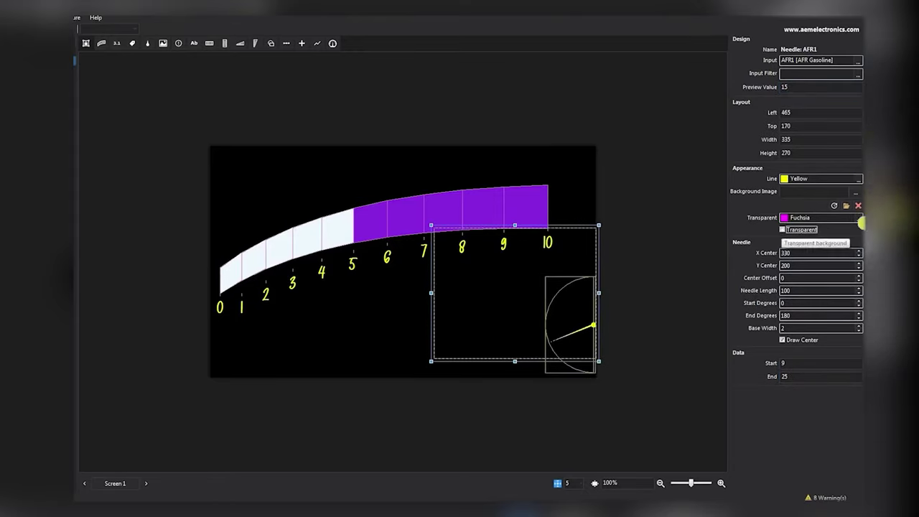
drag(792, 328, 702, 327)
text(40)
drag(792, 328, 718, 328)
text(25)
click(641, 157)
click(584, 295)
double_click(783, 363)
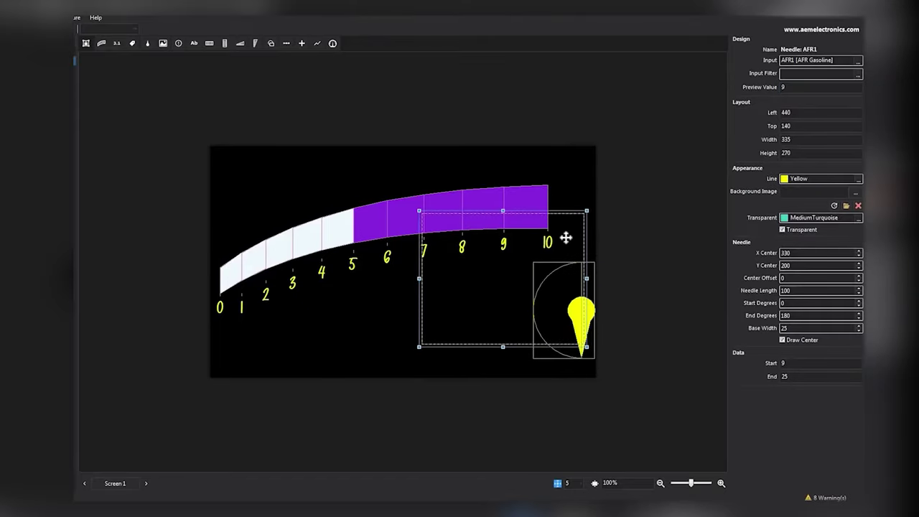
click(686, 260)
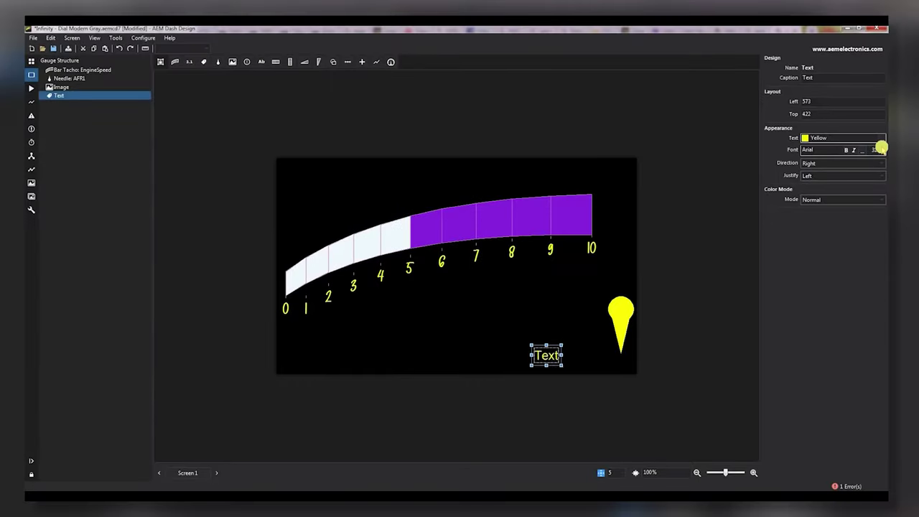
Caption a text label $$$ below the needle and a second one $$ at size 40, placed beside the needle at 620, 320.
double_click(806, 77)
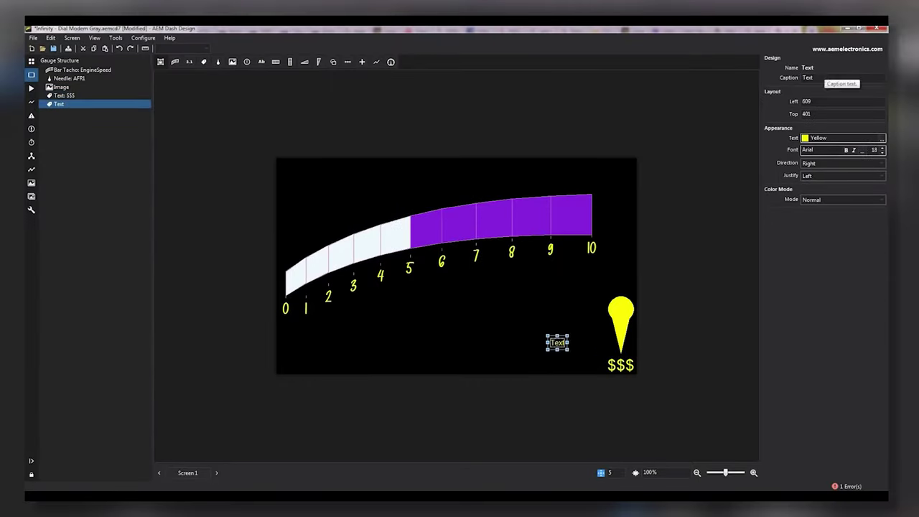
double_click(806, 77)
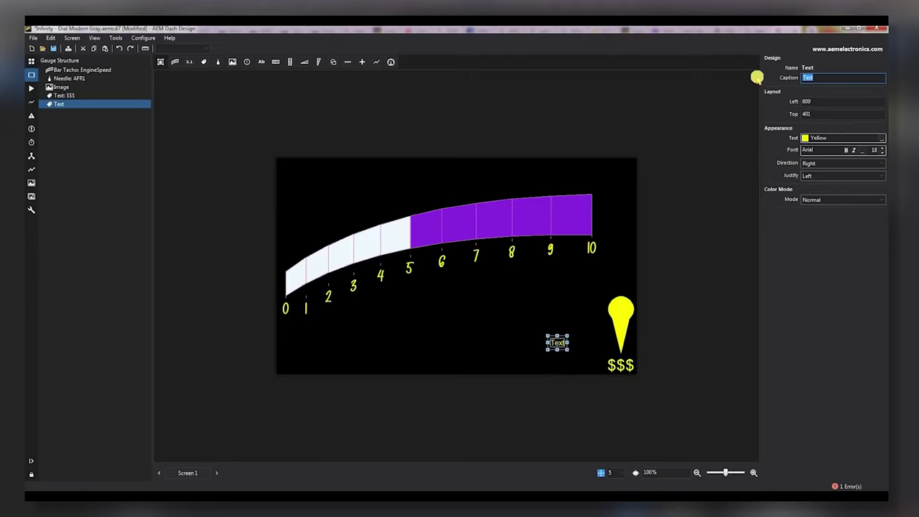
text($$)
text(40)
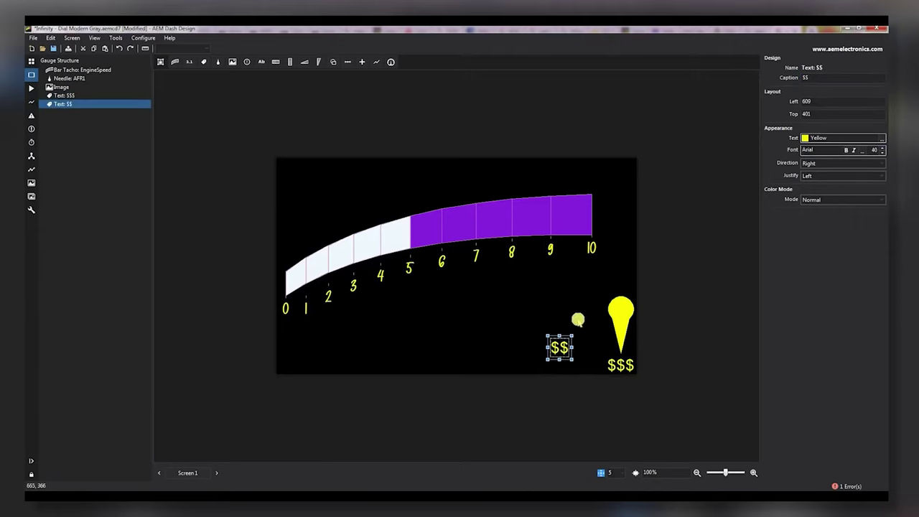
drag(560, 348, 565, 314)
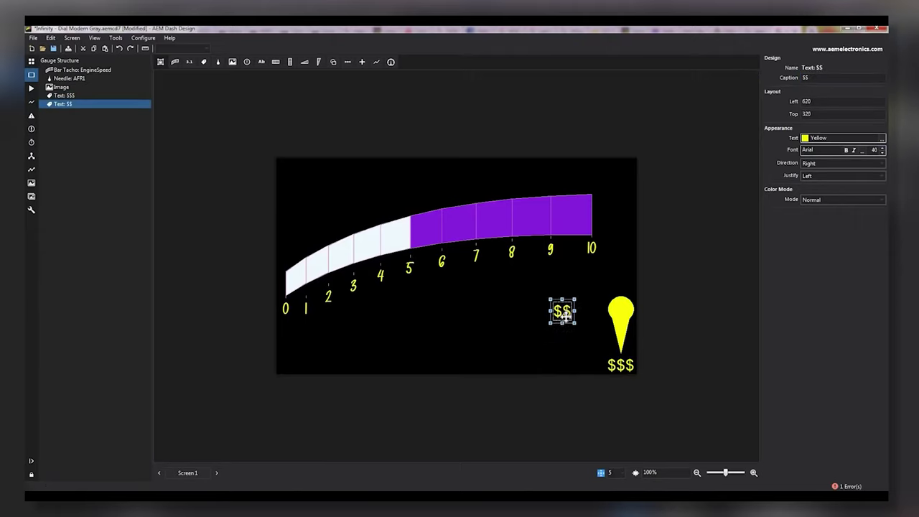
Change the needle's preview value to point it at the $$ label, and add a $ label above the needle.
text(14)
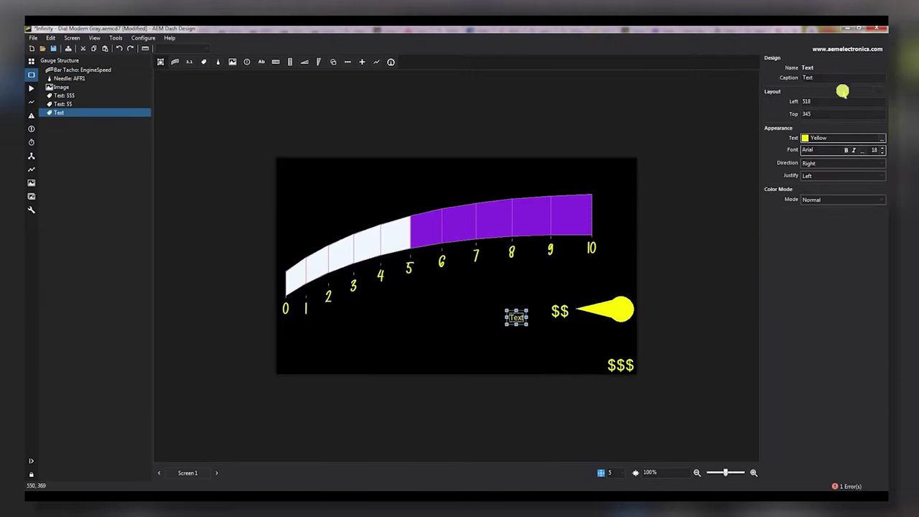
text($47)
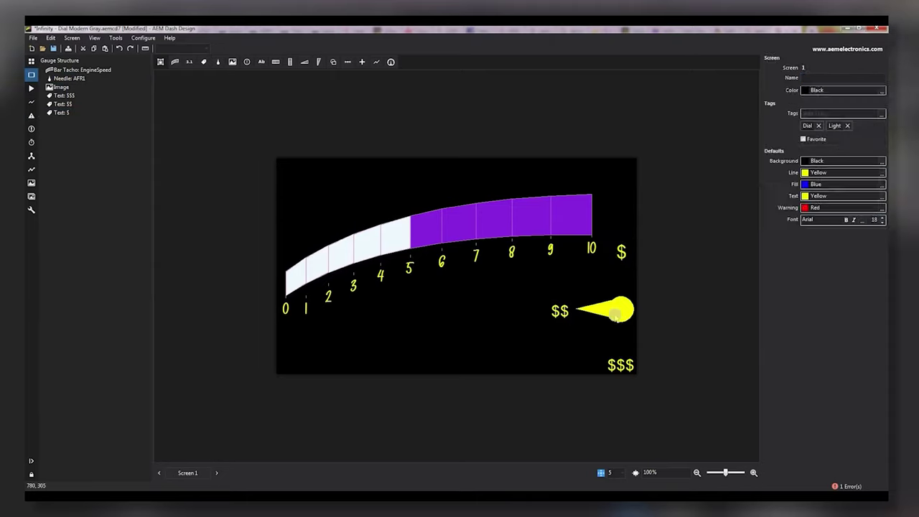
Set the AFR needle's preview value to 25 to point it at the $ label.
click(618, 251)
text(25)
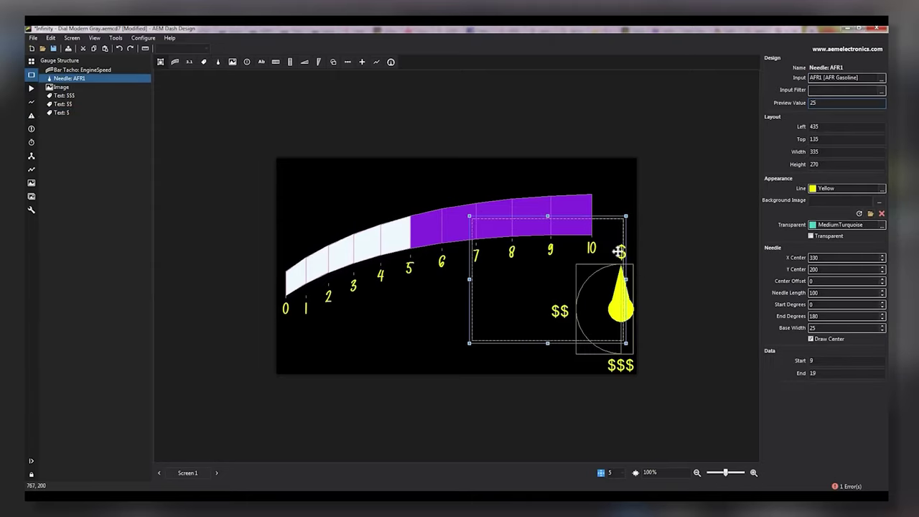
click(738, 315)
Move the engine-speed bar tachometer up to the screen's upper edge.
click(562, 195)
drag(476, 224, 469, 191)
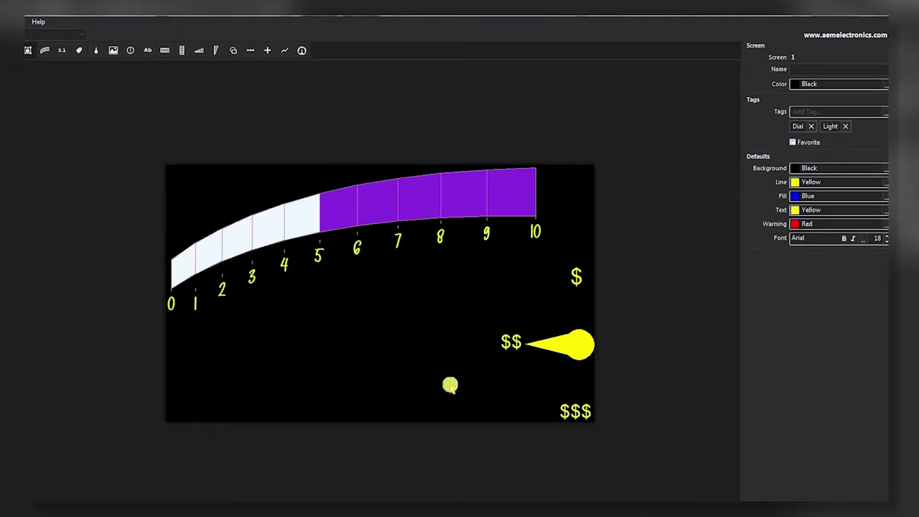
Load AFRO22.png as the AFR needle's background image.
click(537, 388)
click(872, 230)
drag(371, 117, 371, 158)
click(162, 167)
click(289, 298)
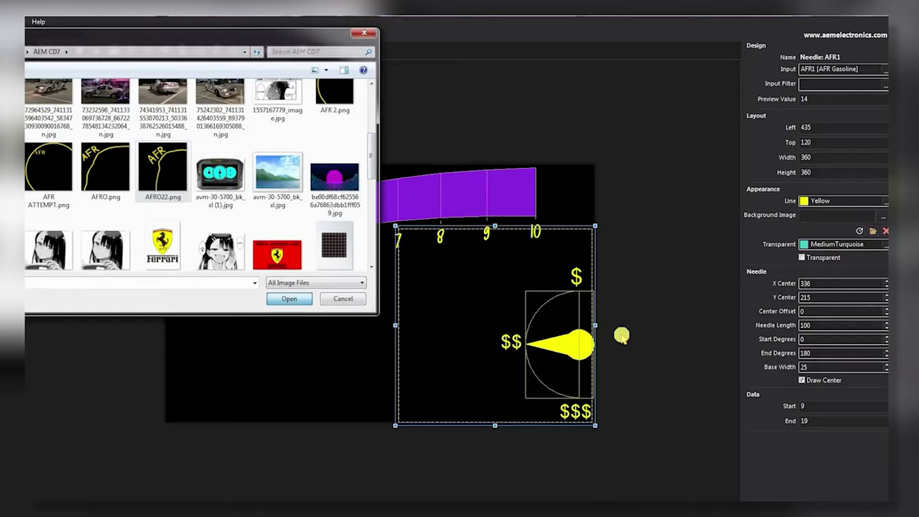
click(267, 359)
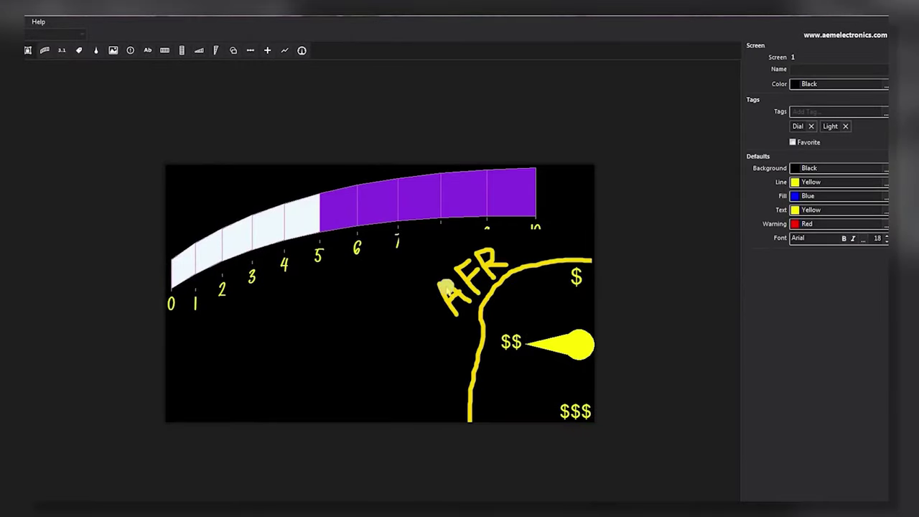
Reorder the gauge structure so the engine-speed bar tachometer comes after the text labels, in front of the AFR artwork.
click(422, 201)
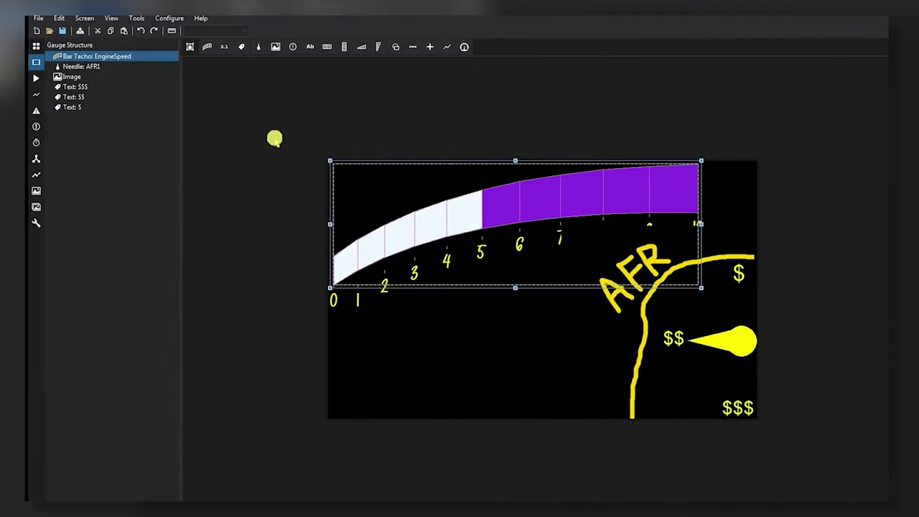
click(112, 58)
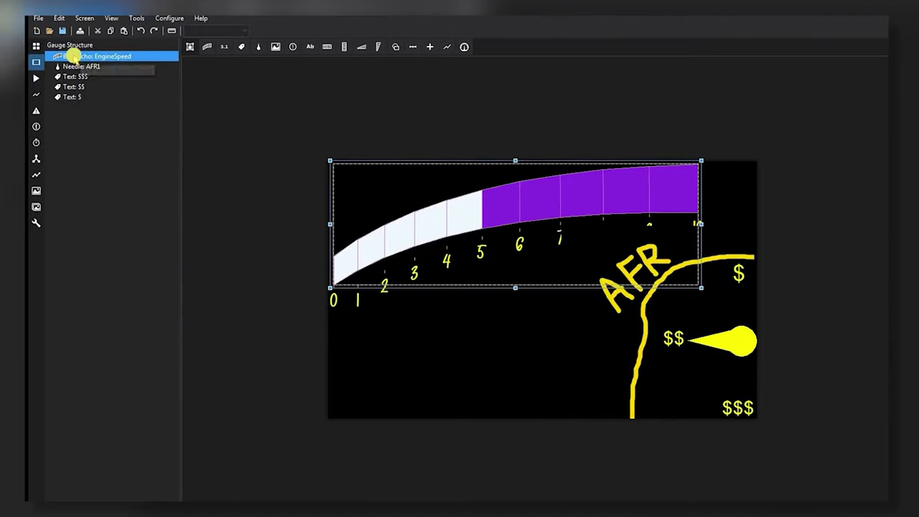
drag(73, 58, 71, 101)
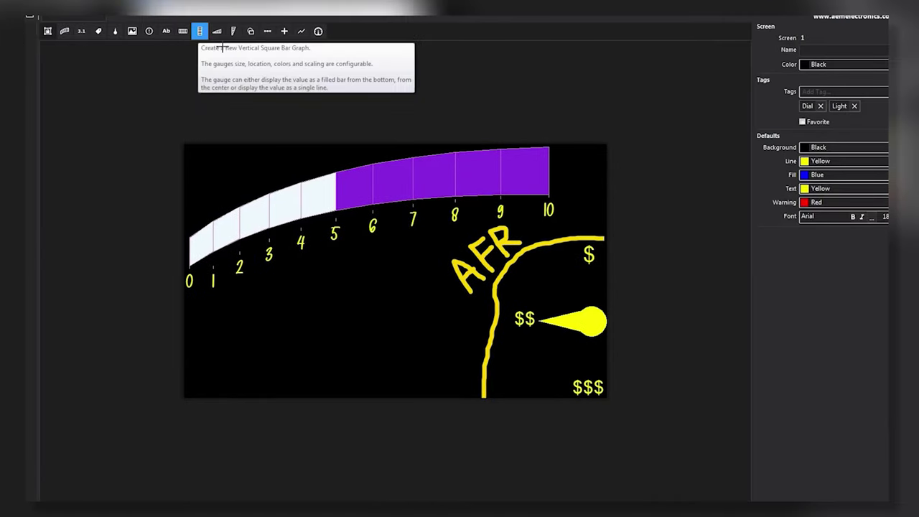
Add a vertical square bar graph 116 wide and 225 high, positioned at left 345, top 250.
click(343, 46)
click(389, 327)
drag(404, 348, 434, 404)
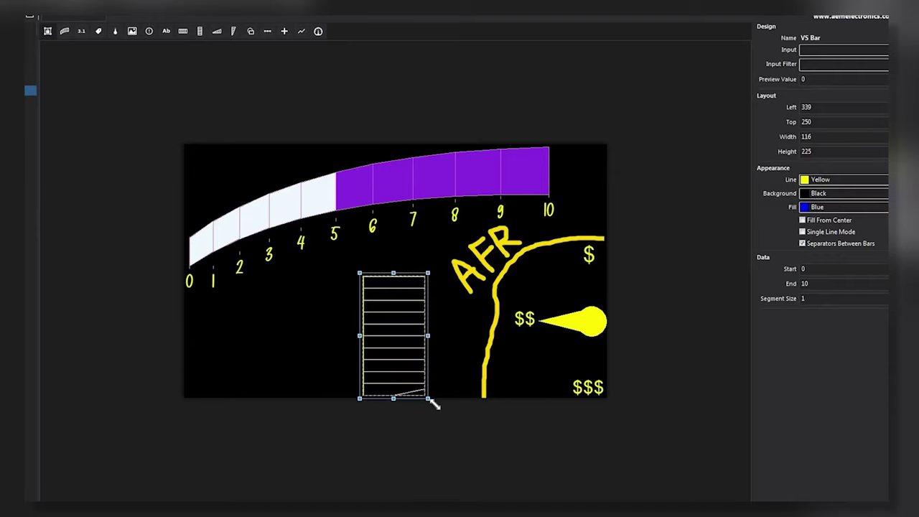
drag(399, 357, 399, 316)
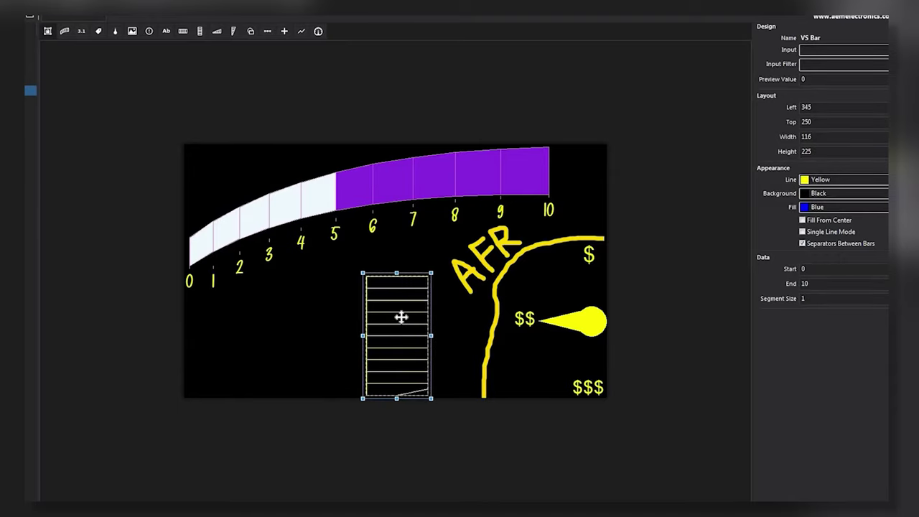
Set the vertical bar graph's end value to 20.
click(748, 286)
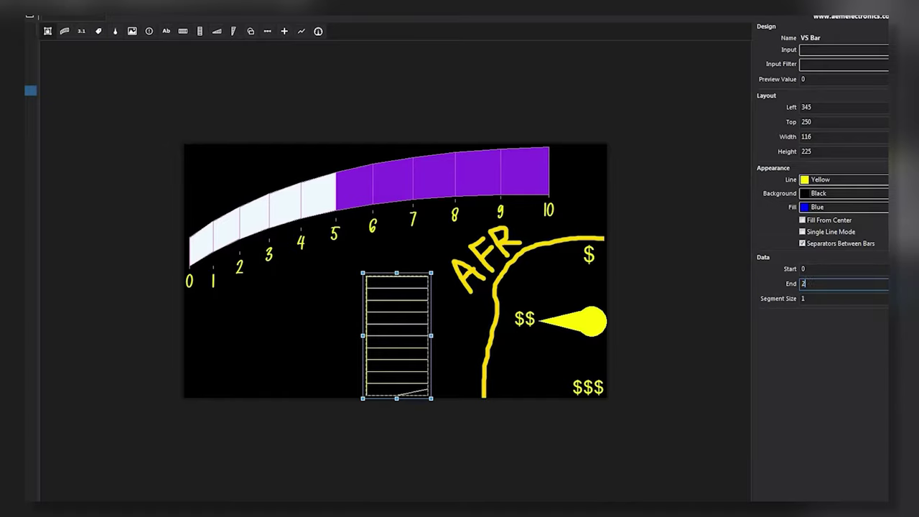
text(20)
key(Return)
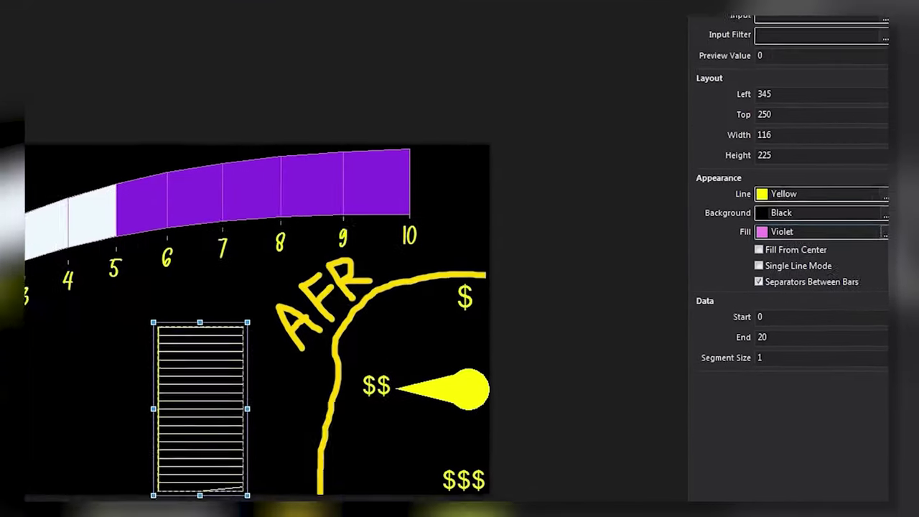
Give the vertical bar graph a preview value of 15 and a darker purple fill.
click(811, 79)
text(15)
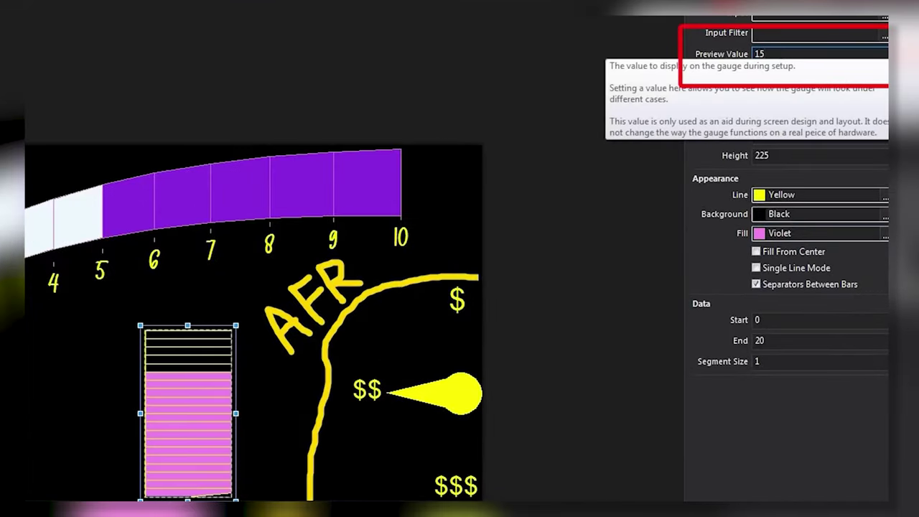
drag(798, 53, 668, 49)
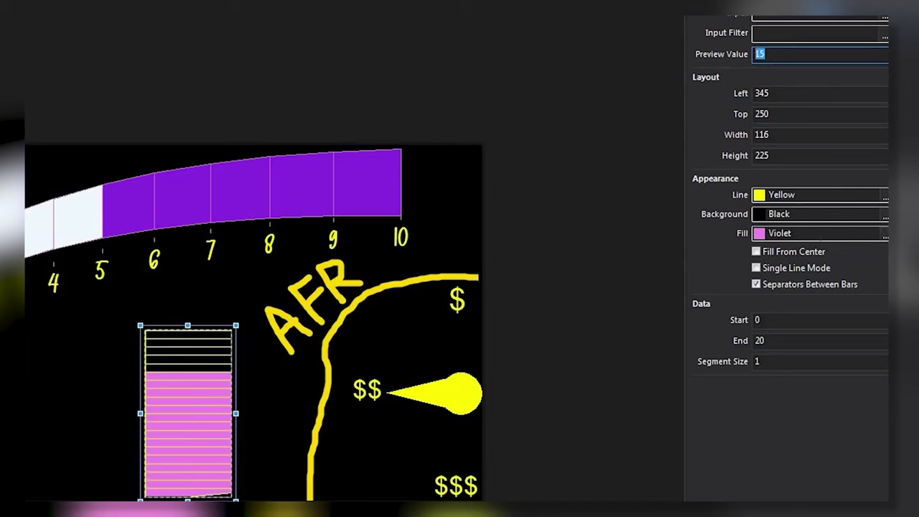
click(884, 233)
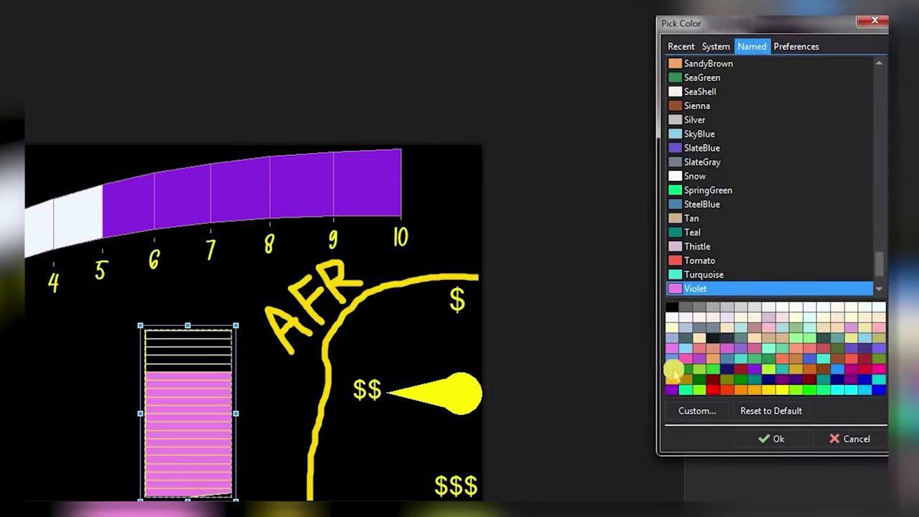
click(673, 369)
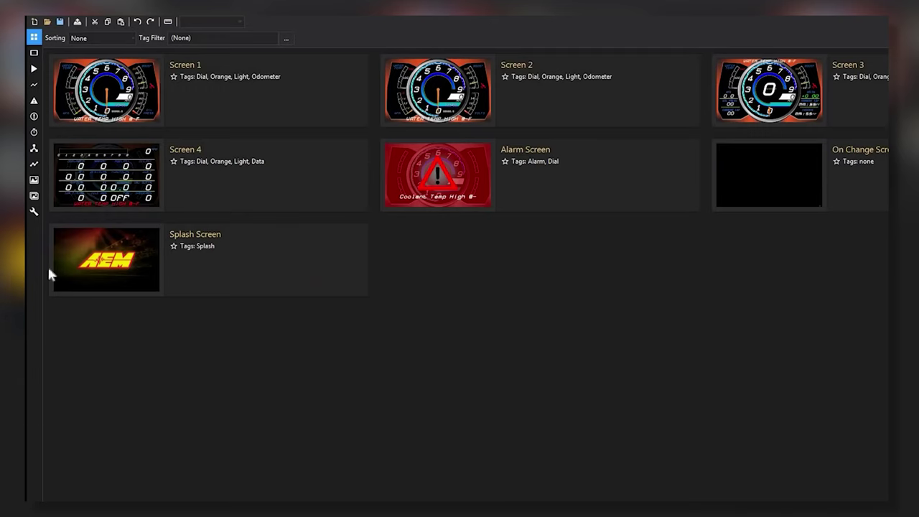
Start the dash simulator and set its EngineSpeed channel to 5000 rpm.
click(53, 70)
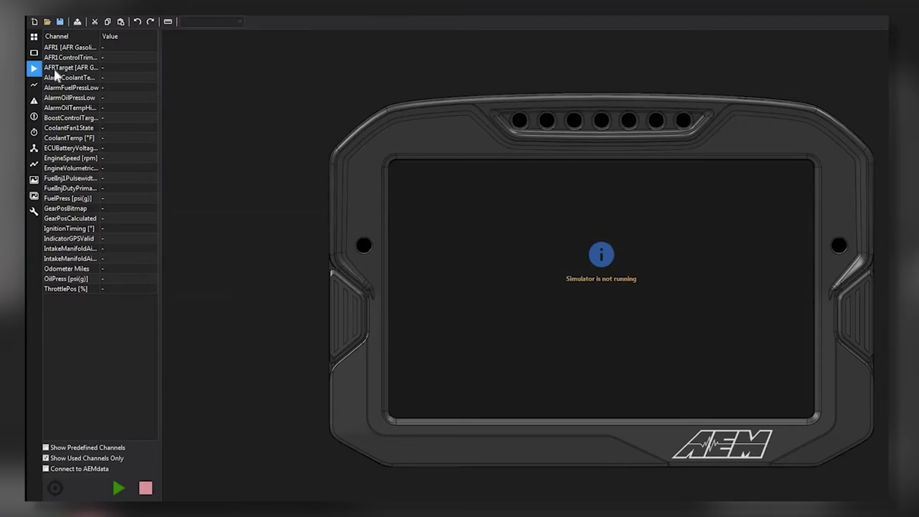
click(118, 491)
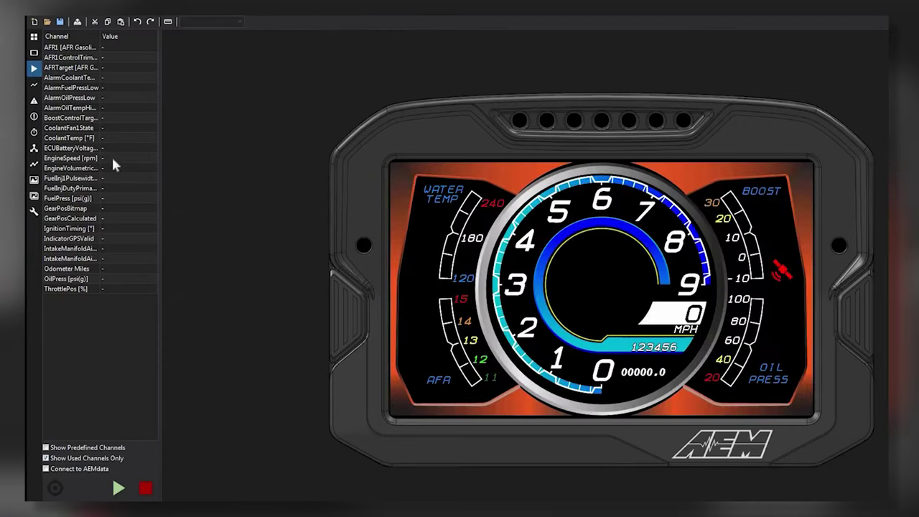
text(5000)
key(Return)
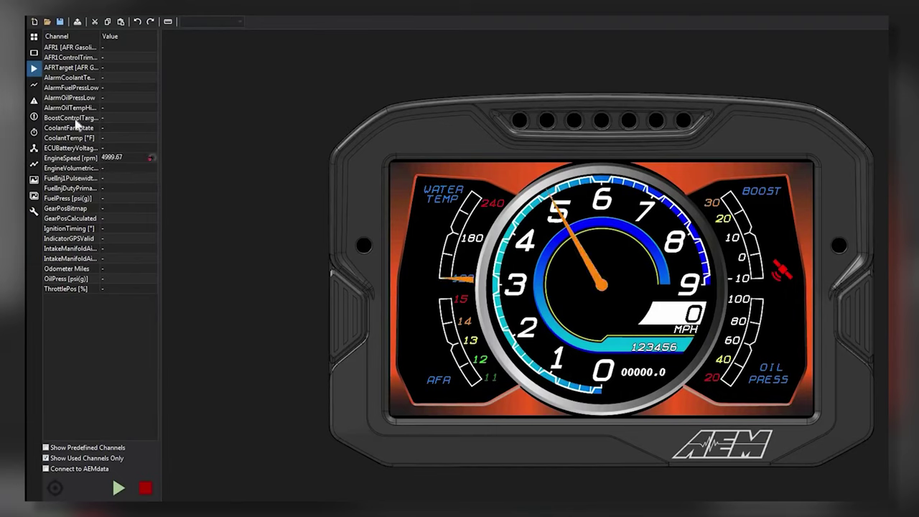
Set the simulated oil pressure to 50 psi and the throttle position to about 50%.
click(104, 269)
click(105, 278)
double_click(109, 280)
text(50)
key(Return)
click(108, 288)
text(100)
key(Return)
Set the simulated intake manifold air channel to about 48, IgnitionTiming to 20 and the gear position to 4.
text(48)
key(Return)
click(107, 227)
text(20)
key(Return)
click(106, 218)
text(4)
key(Return)
click(81, 200)
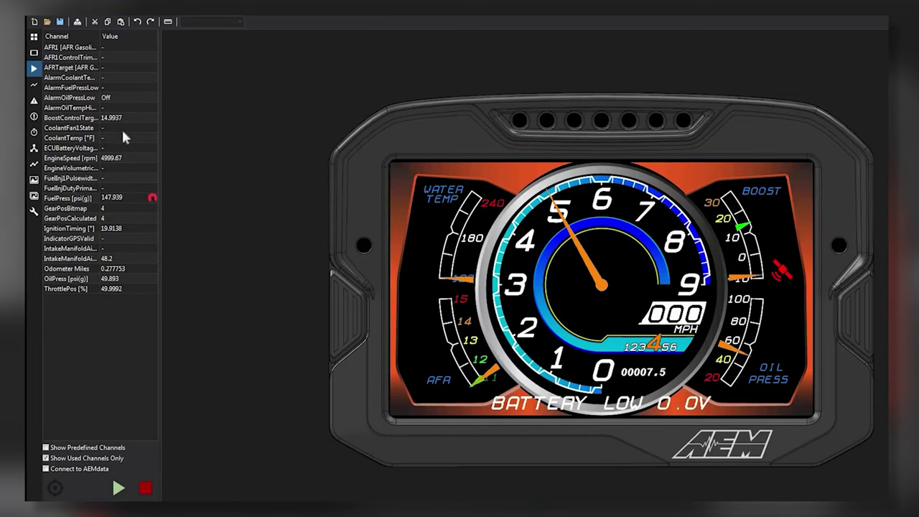
Test the simulated coolant temperature at 260.6 and 118.4 °F, and the ECU battery voltage at 16.0888 and about 10 V.
text(260.6)
drag(153, 138, 150, 135)
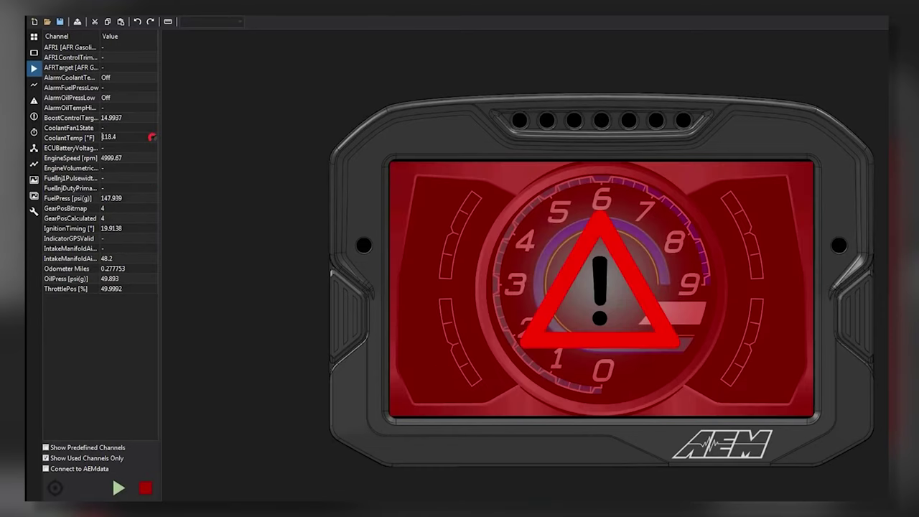
text(16.0888)
click(152, 148)
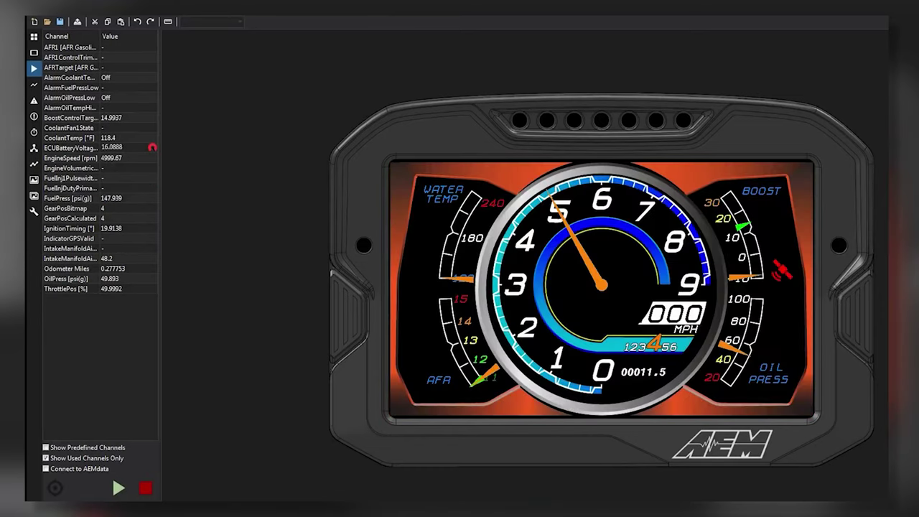
click(152, 146)
Set the simulated CoolantFan1State channel to Off and try the oil temperature alarm and AFRTarget channels.
click(110, 128)
click(137, 128)
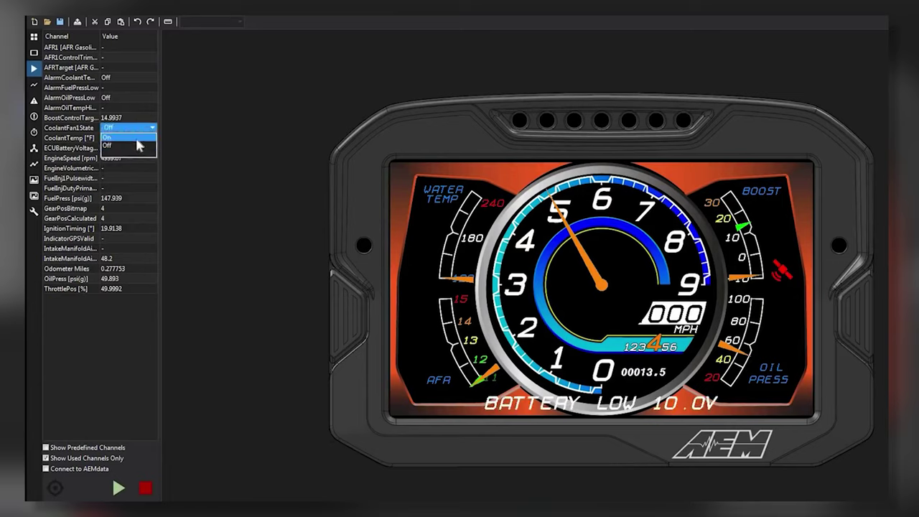
click(137, 145)
click(110, 107)
click(109, 66)
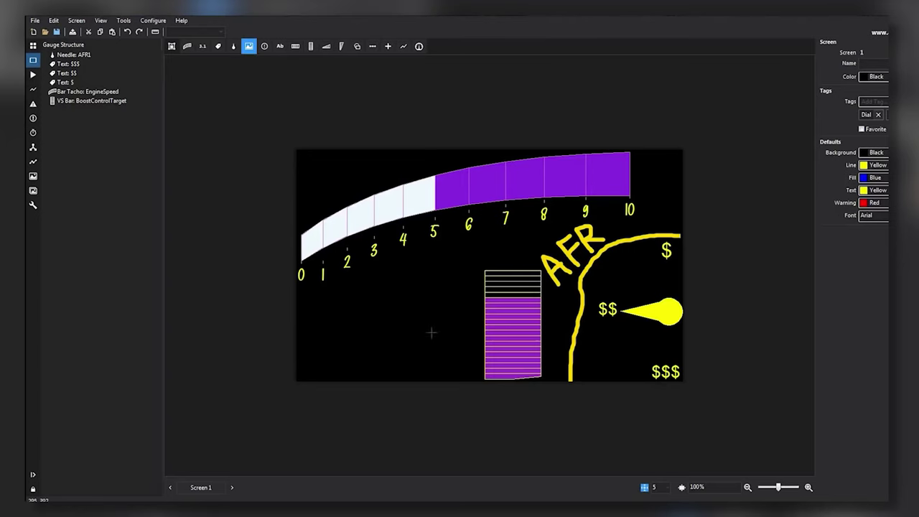
Insert the image NAGA5.png and place it beside the vertical bar graph with the figure pointing at its upper end.
click(429, 330)
drag(480, 101, 479, 200)
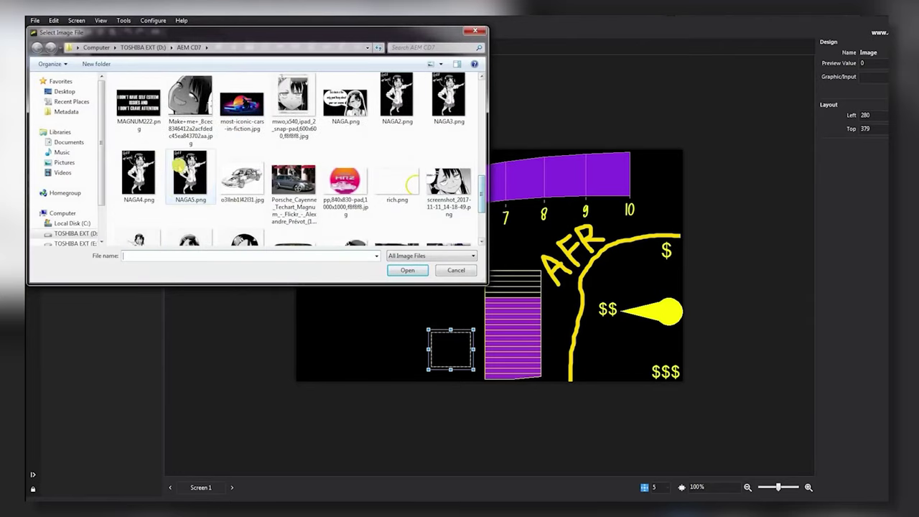
click(191, 172)
click(407, 270)
drag(467, 318, 423, 310)
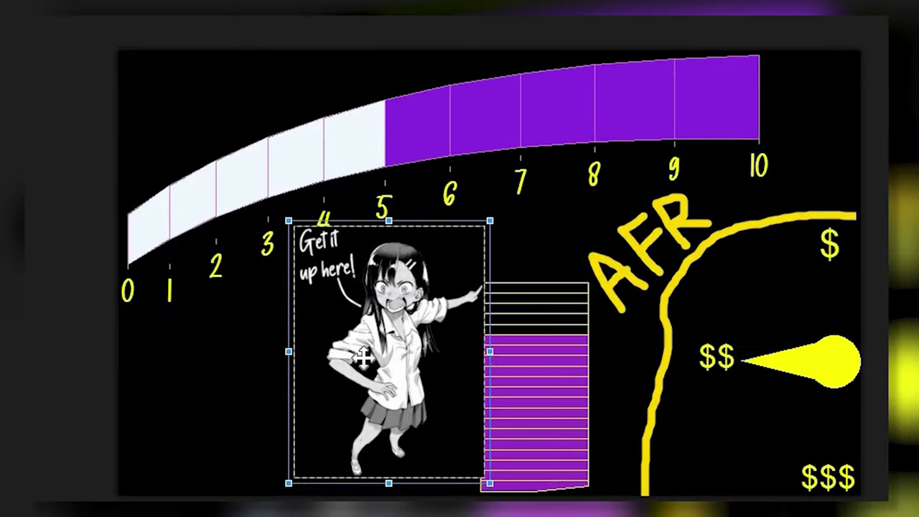
drag(362, 357, 352, 357)
click(821, 105)
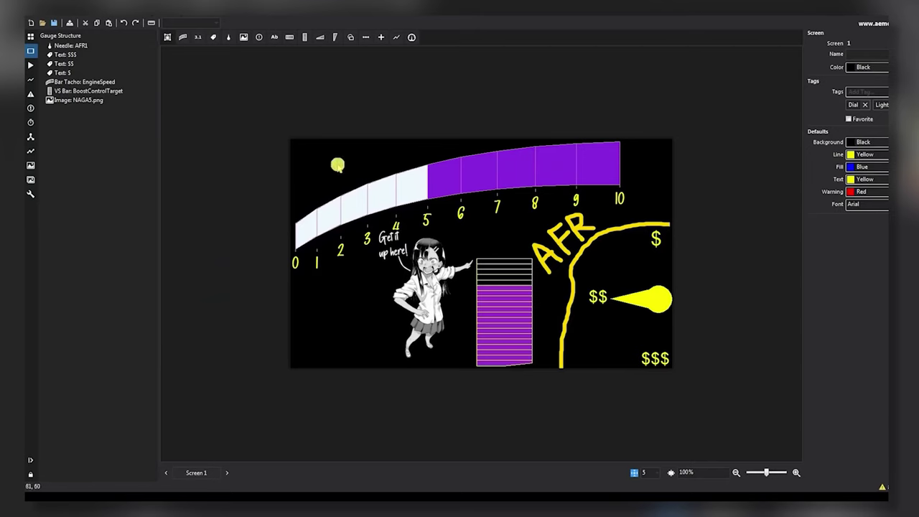
Add a 200 by 200 round tachometer at left 10, top 5, and assign VehicleSpeed as its input.
click(411, 37)
drag(545, 289, 359, 177)
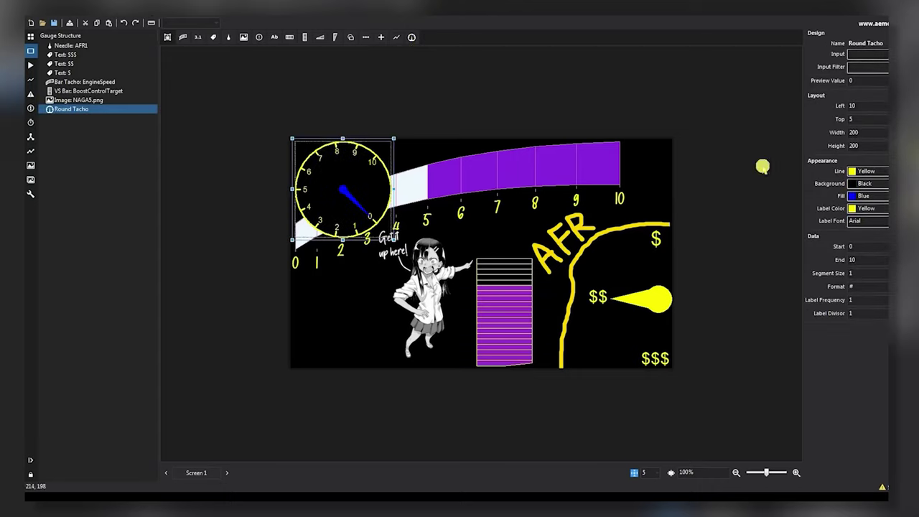
click(866, 55)
drag(542, 189, 542, 197)
click(488, 268)
click(473, 333)
Set the speed gauge's end value to 200 and segment size to 30, and shrink it to 125 by 125.
text(200)
drag(860, 260, 793, 271)
text(20)
drag(859, 274, 841, 274)
text(30)
drag(392, 239, 361, 207)
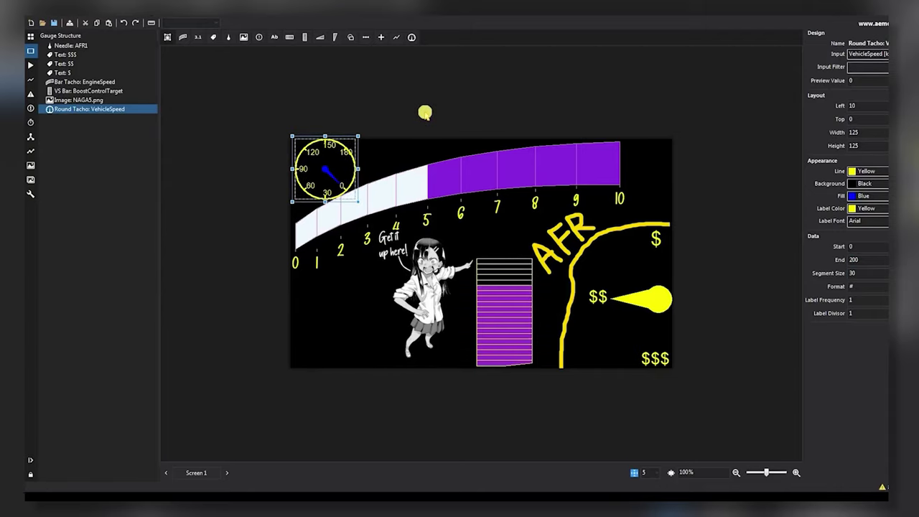
Change the speed gauge's segment size to 25.
text(25)
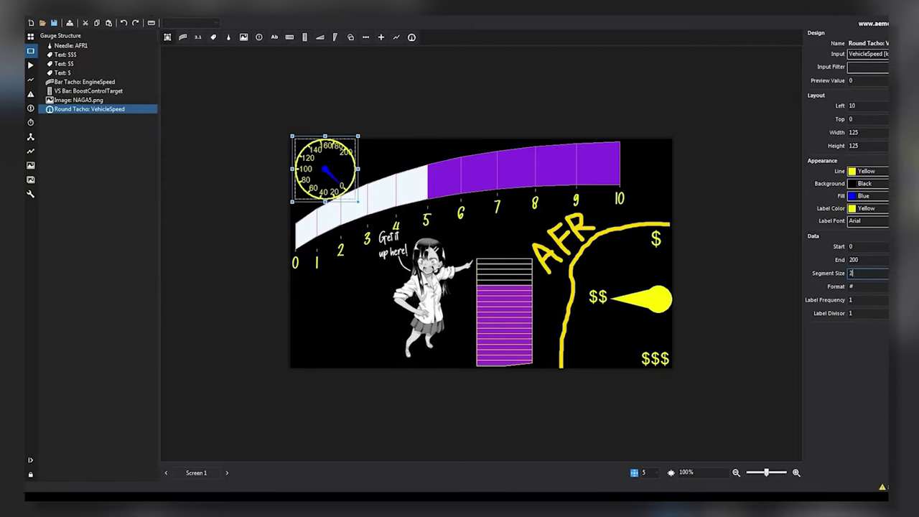
click(424, 105)
click(324, 166)
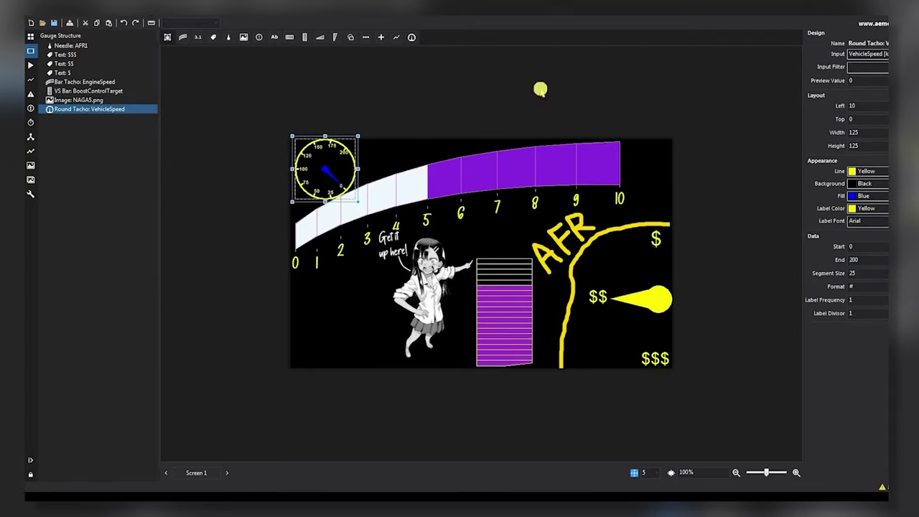
click(687, 122)
Add a value text below the tachometer's low end and enlarge its lettering.
click(274, 37)
click(298, 301)
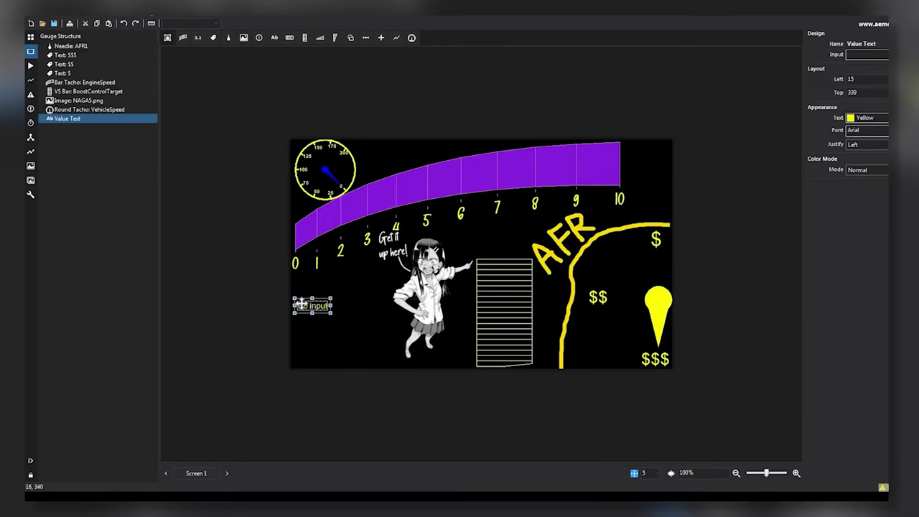
drag(330, 313, 370, 322)
Assign WarningMessage as the value text's input and move it to left 0, top 435.
double_click(370, 322)
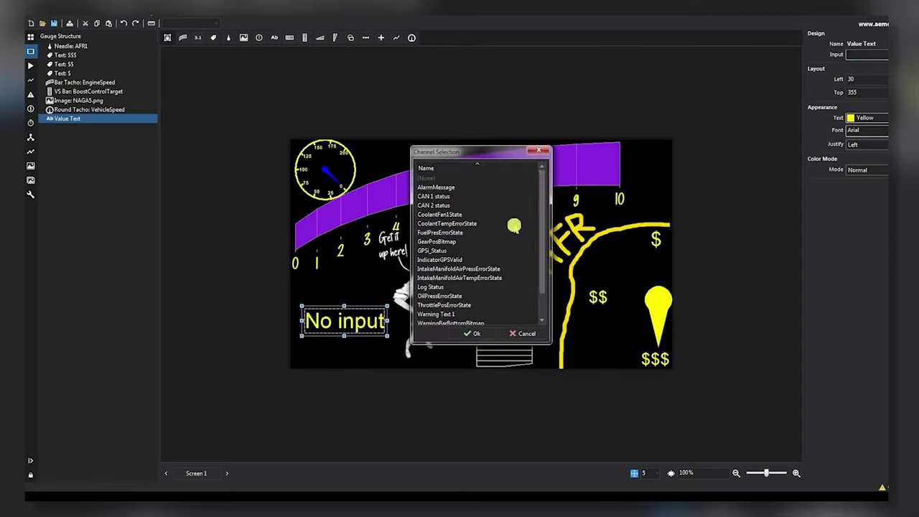
drag(541, 212, 542, 247)
click(459, 314)
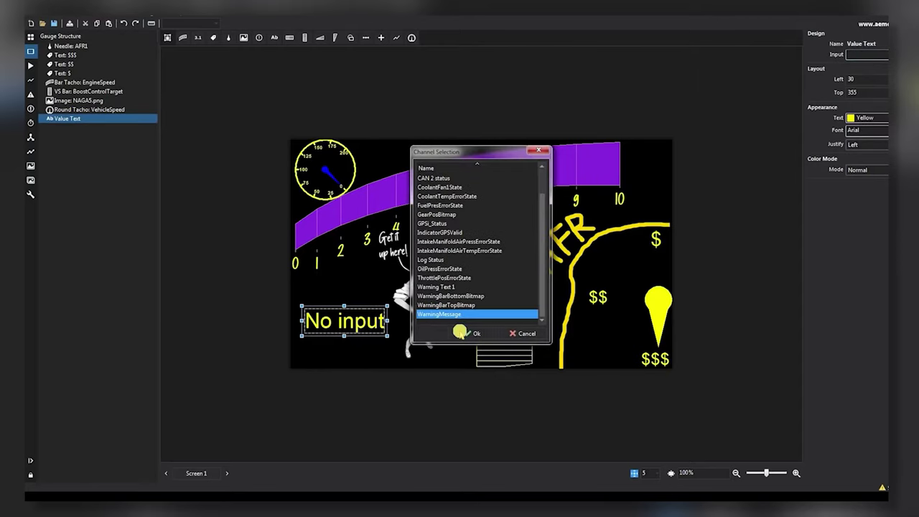
click(470, 333)
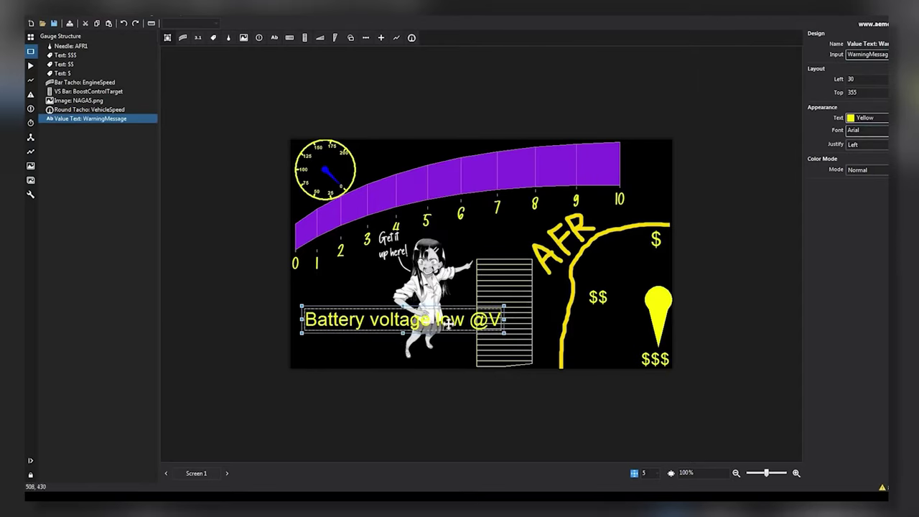
drag(414, 320, 399, 359)
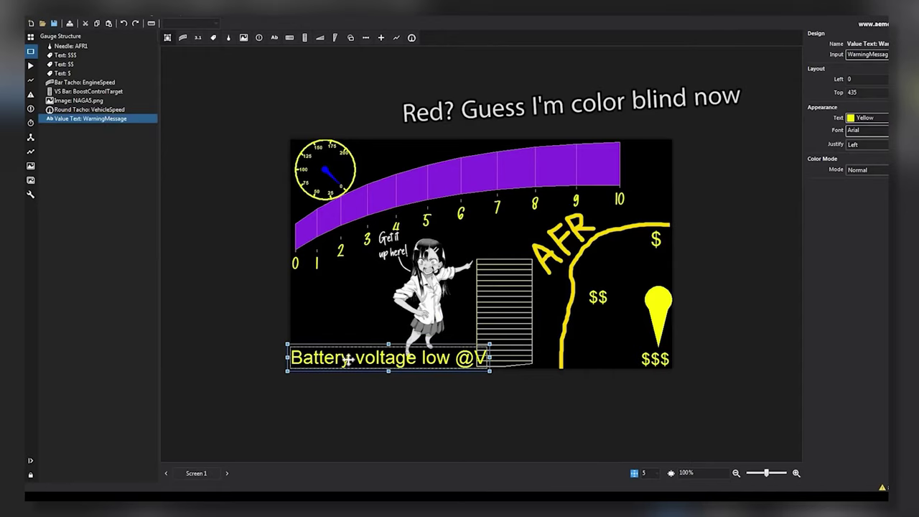